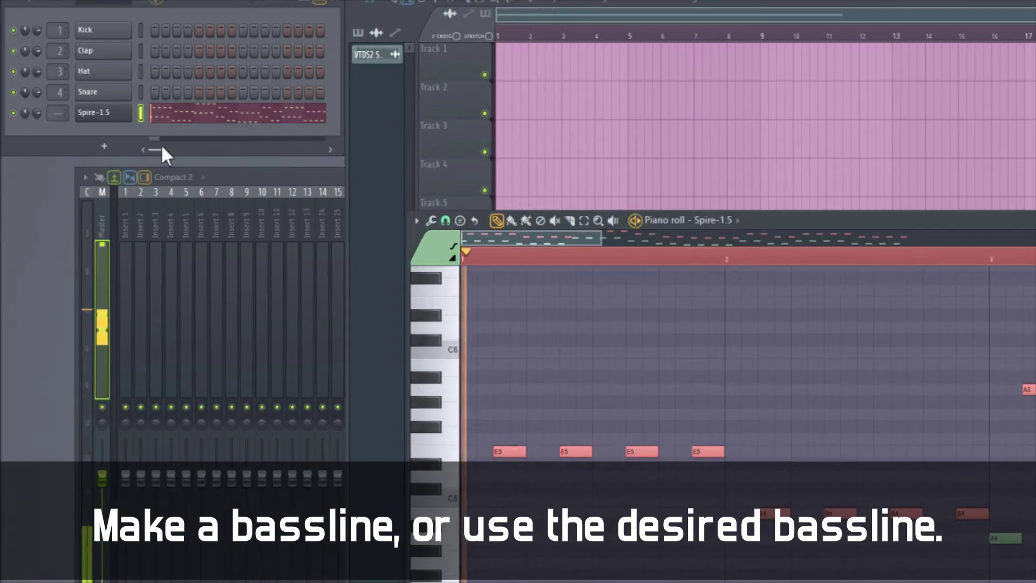
# Place the Pattern 1 bassline on Track 7 starting at bar 2 and play it with the vocal.
pyautogui.moveTo(540, 233); pyautogui.dragTo(737, 273)
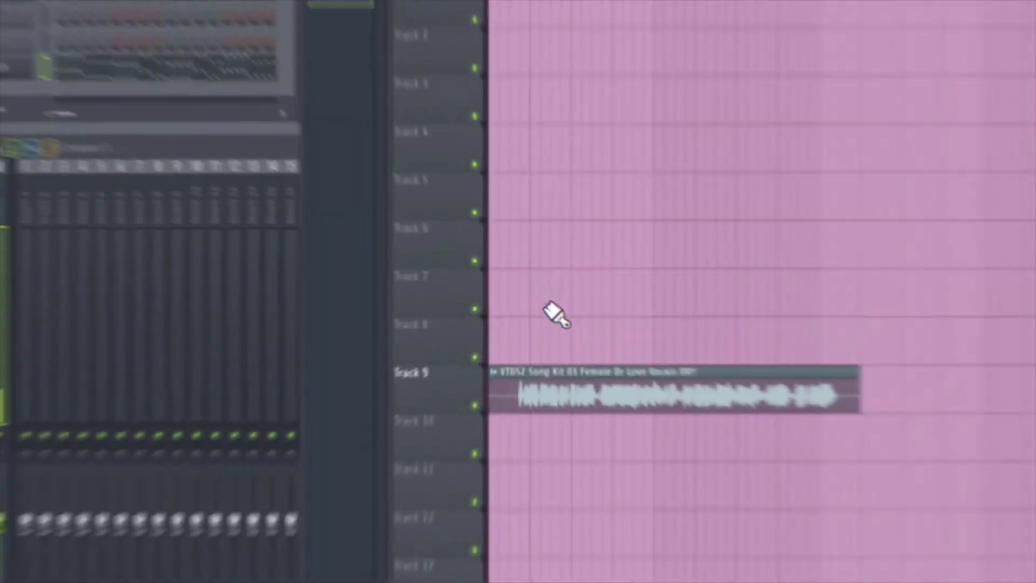
pyautogui.click(547, 308)
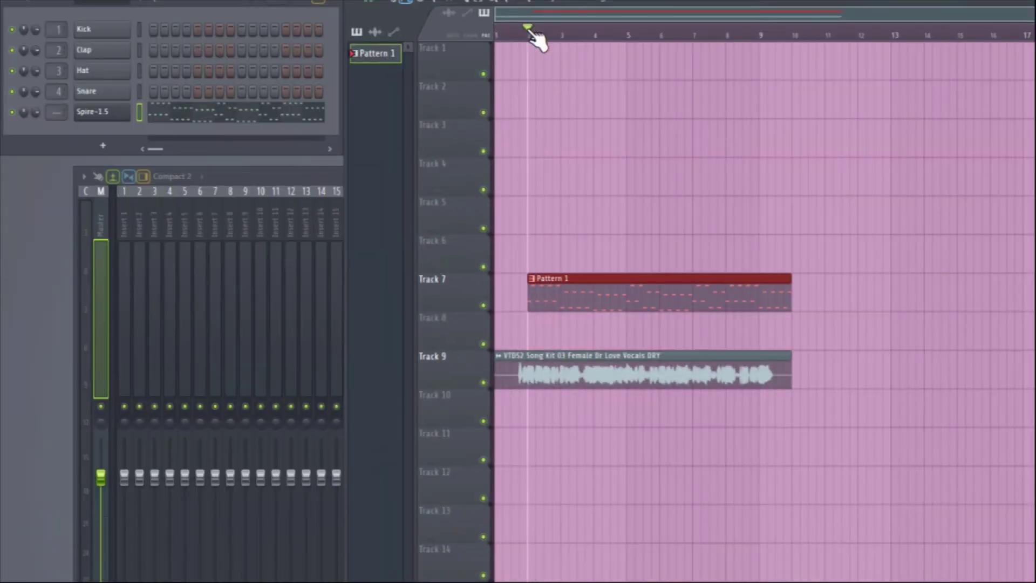
pyautogui.press('space')
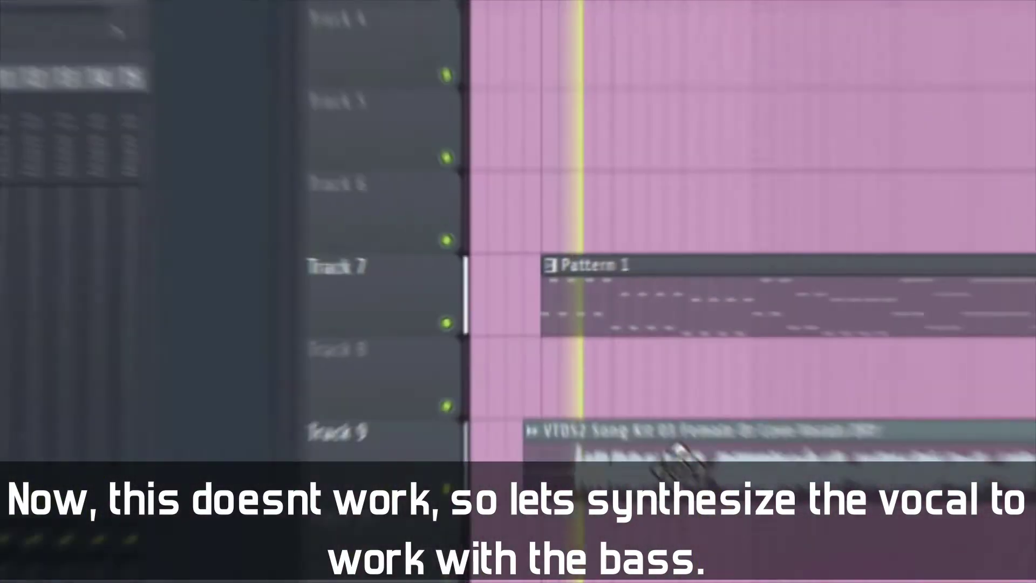
# Move the vocal clip on Track 9 to bar 13 and play the bassline without it.
pyautogui.moveTo(674, 453); pyautogui.dragTo(963, 367)
pyautogui.press('space')
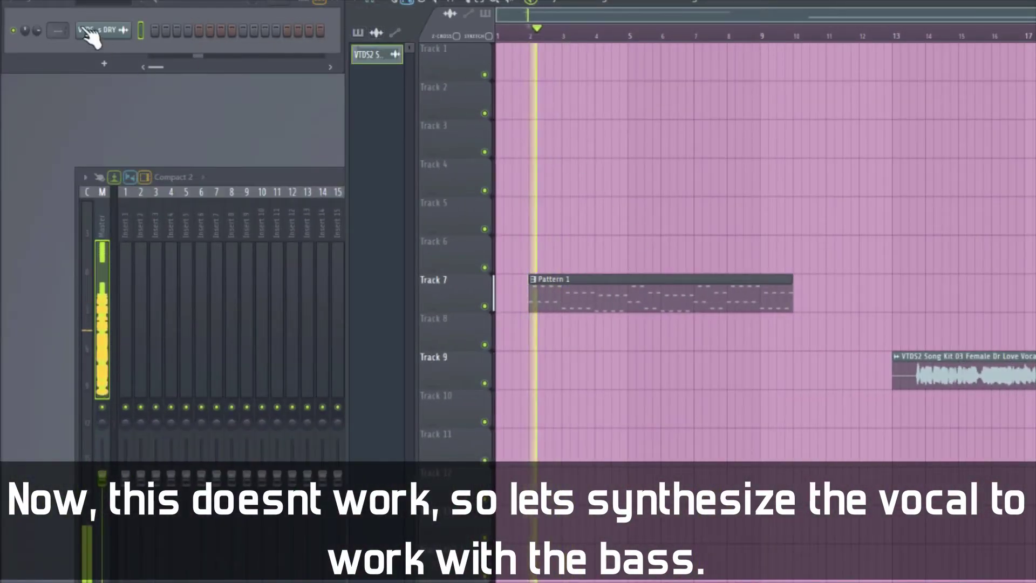
pyautogui.press('space')
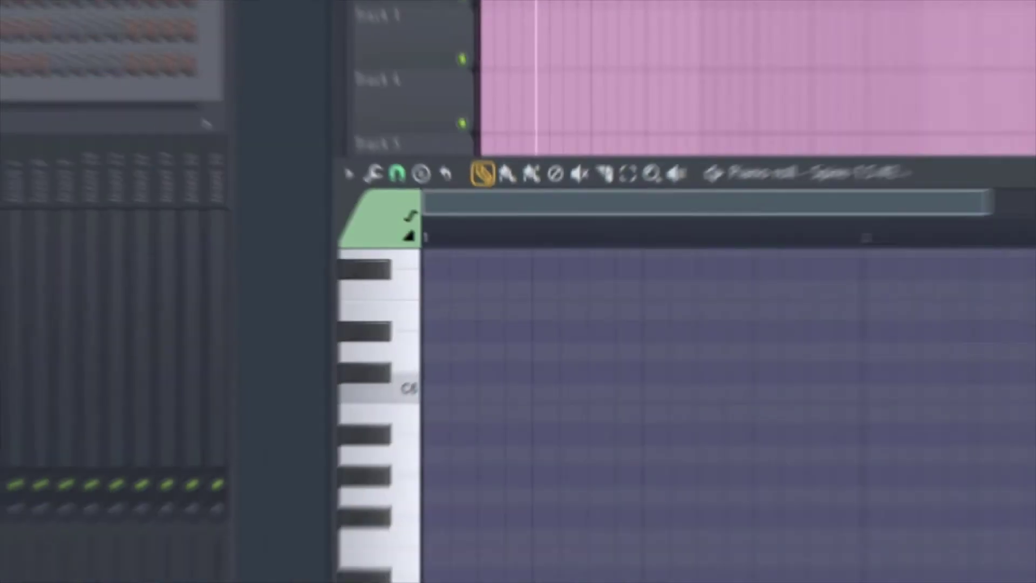
# Start Pattern 2's Spire-1.5 #2 melody with E5 and F#5 in bar 1's last beat, and place Pattern 2 on Track 8 at bar 1.
pyautogui.click(458, 438)
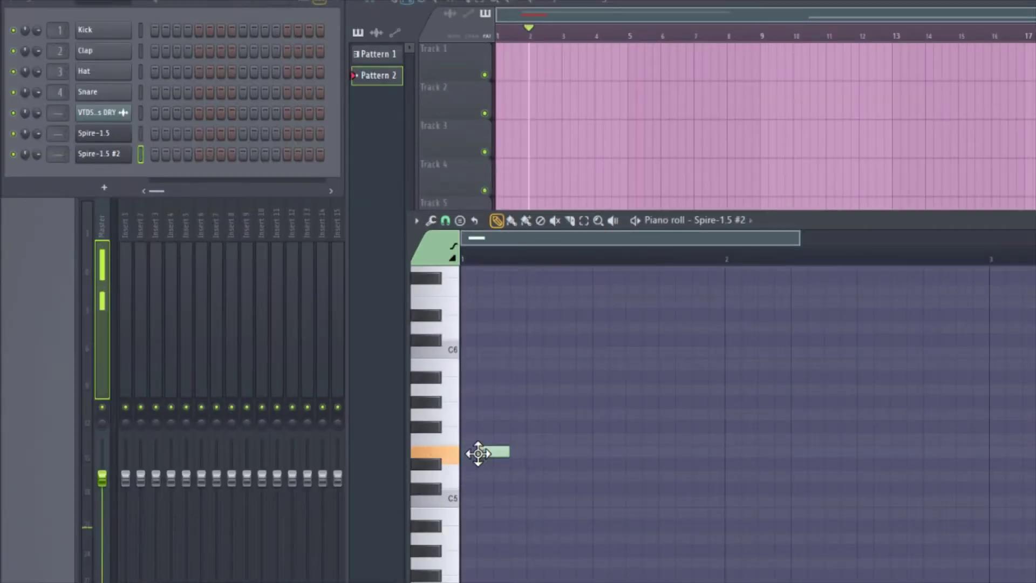
pyautogui.moveTo(444, 455); pyautogui.dragTo(591, 466)
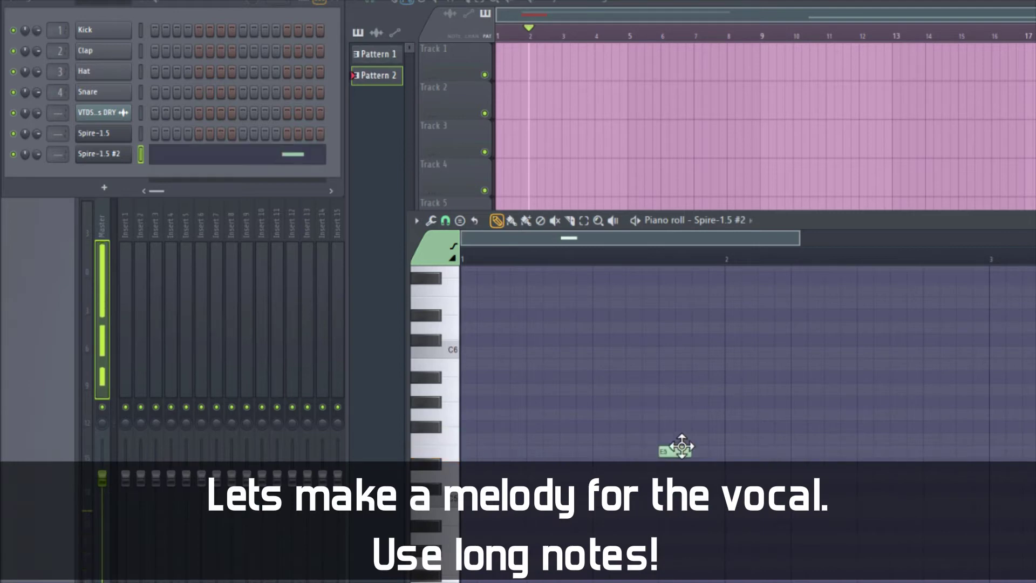
pyautogui.press('F7')
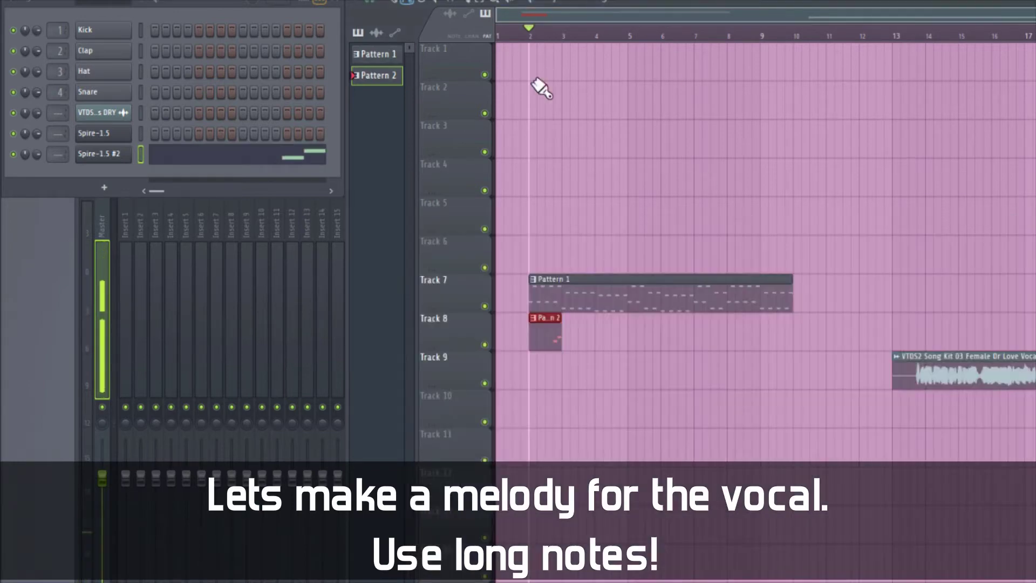
pyautogui.press('space')
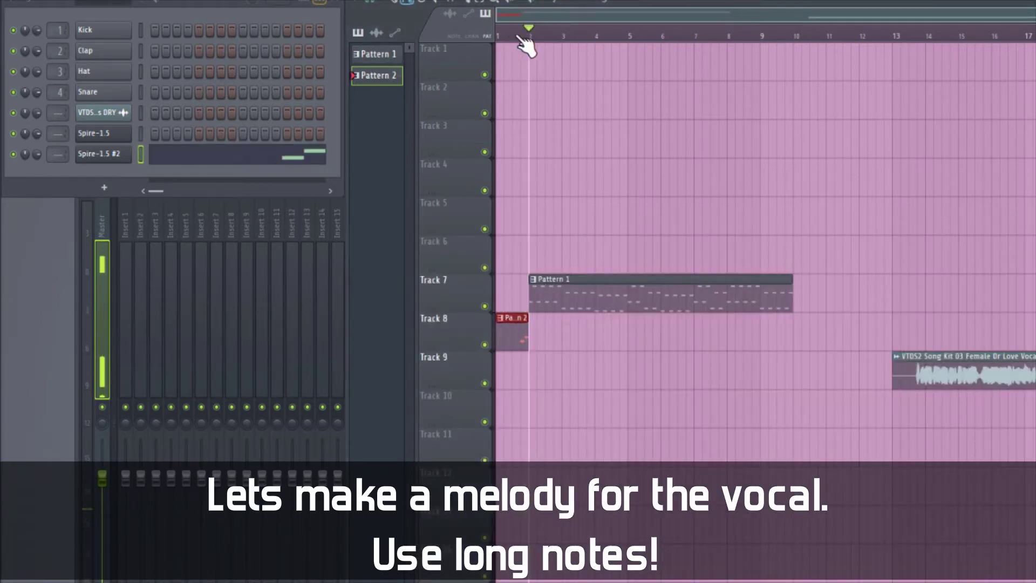
# Continue the Spire-1.5 #2 melody through bar 2 with G#5, G#5, A5, a half-beat G#5 and E5.
pyautogui.click(258, 156)
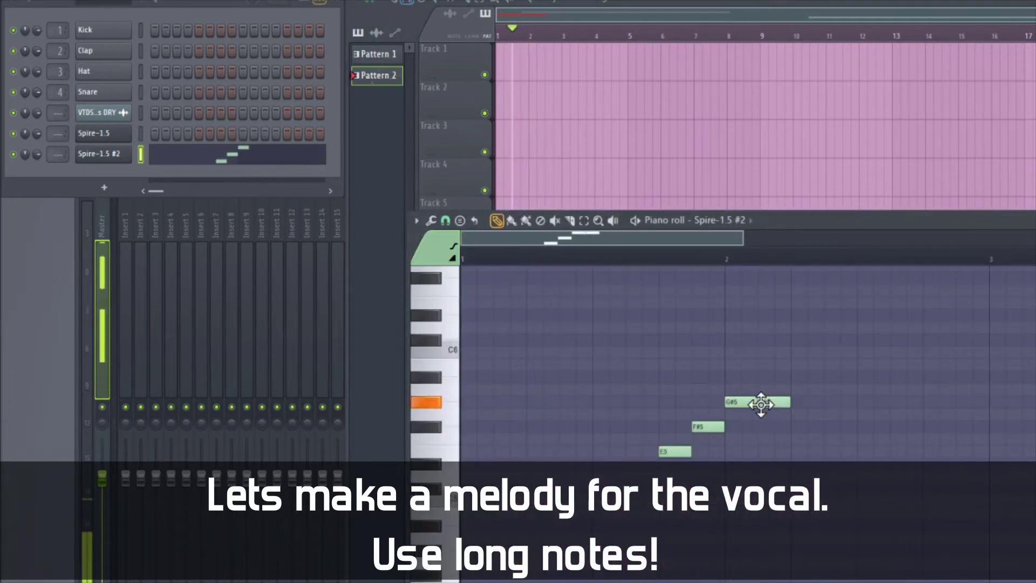
pyautogui.moveTo(755, 401); pyautogui.dragTo(791, 401)
pyautogui.click(823, 401)
pyautogui.click(890, 389)
pyautogui.click(956, 401)
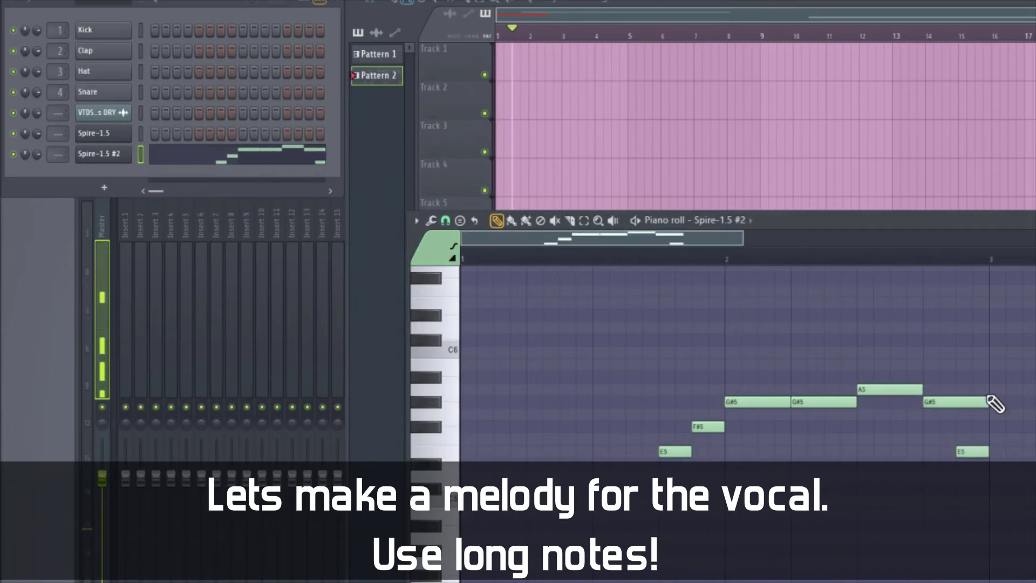
pyautogui.moveTo(987, 401); pyautogui.dragTo(954, 401)
# Fill bar 3 of the melody with F#5, a short G#5, a long F#5, A5 and B5.
pyautogui.click(991, 414)
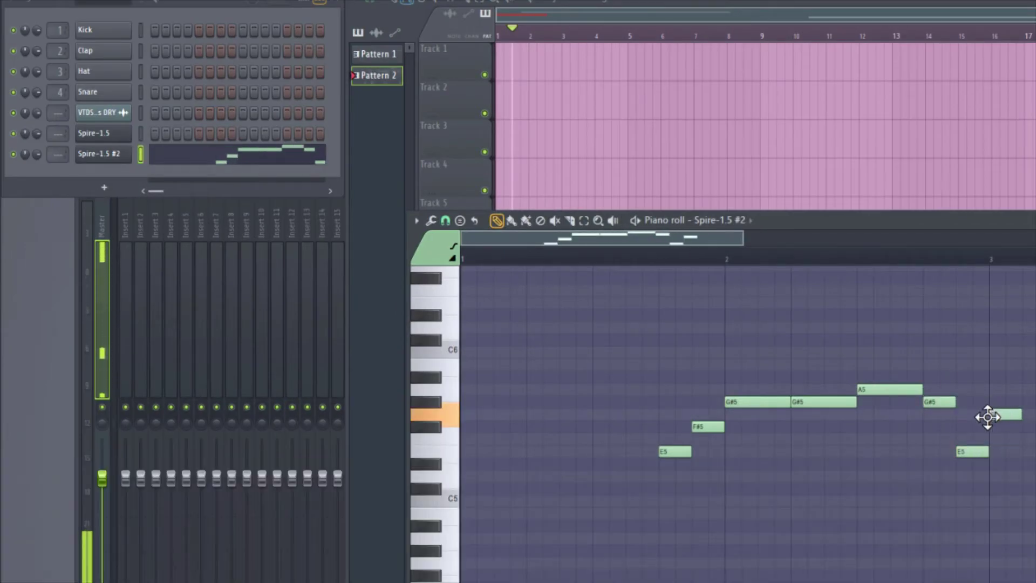
pyautogui.hscroll(5, 840, 312)
pyautogui.moveTo(804, 402); pyautogui.dragTo(773, 402)
pyautogui.click(777, 426)
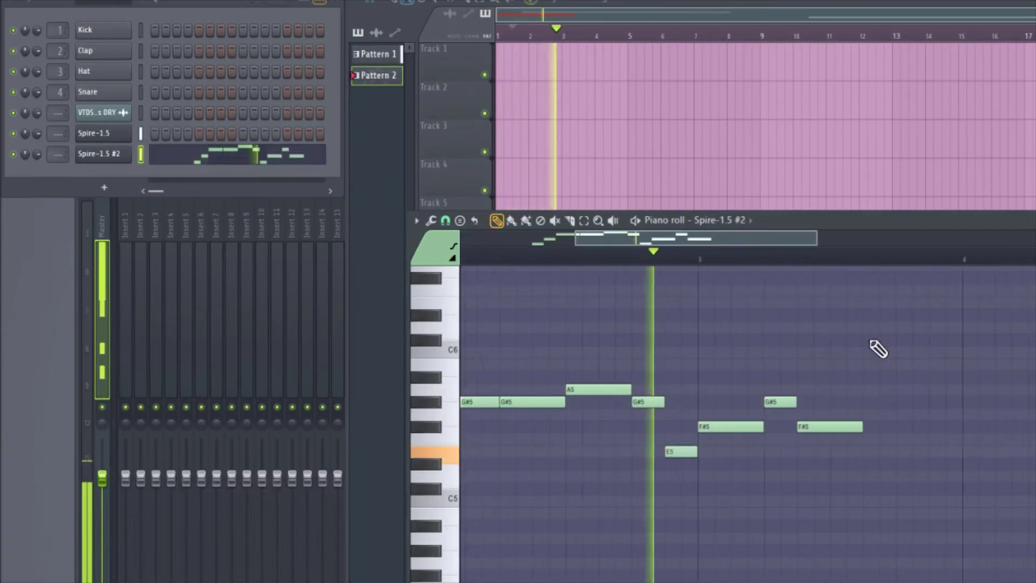
pyautogui.moveTo(969, 389); pyautogui.dragTo(904, 389)
pyautogui.click(910, 364)
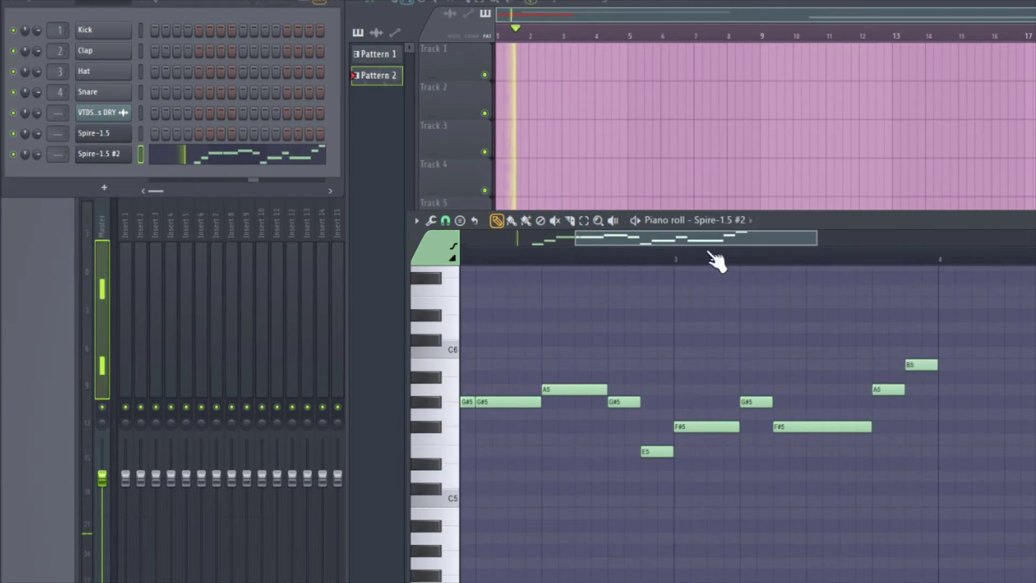
# Extend the melody with C#6, C#6, A5, C#6 in bar 4 and B5, G#5, F#5, F#5, G#5 in bar 5.
pyautogui.hscroll(5, 717, 264)
pyautogui.click(598, 336)
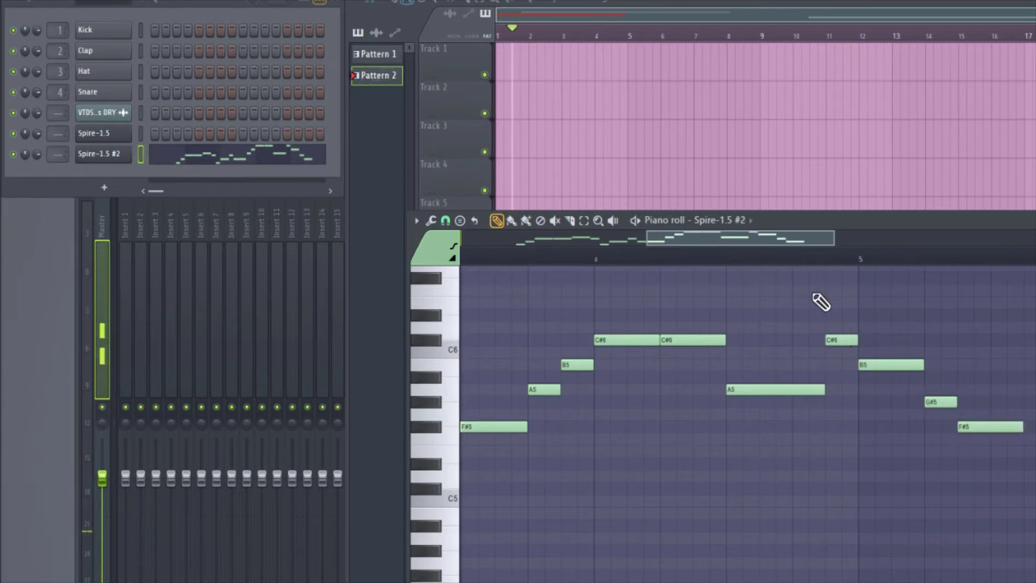
pyautogui.hscroll(4, 821, 302)
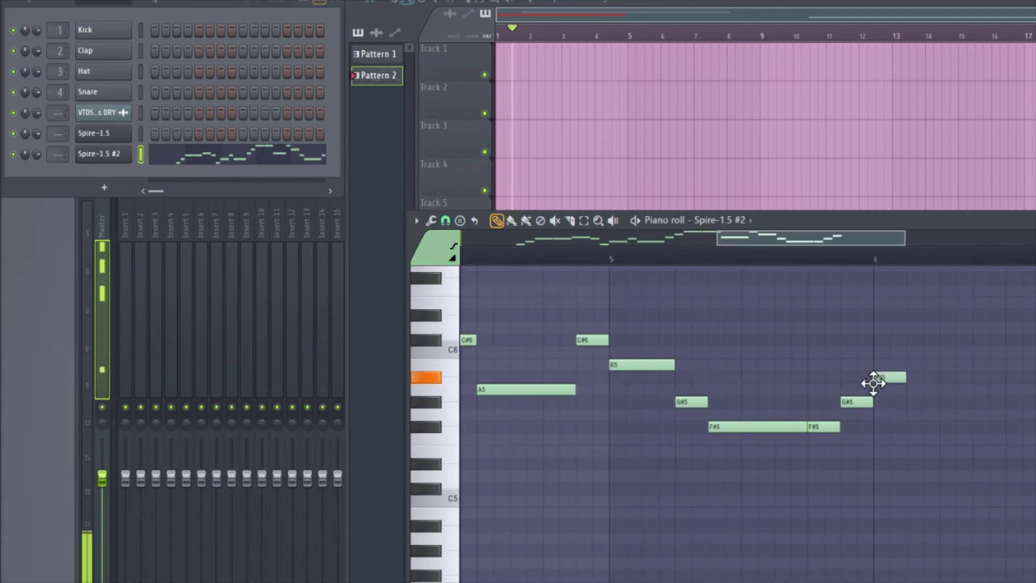
# Extend the melody with A5, A5, C#6, B5, A5 in bar 6 and B5, G#5, F#5, E5, F#5 in bar 7.
pyautogui.moveTo(873, 383); pyautogui.dragTo(954, 388)
pyautogui.hscroll(4, 883, 279)
pyautogui.click(789, 365)
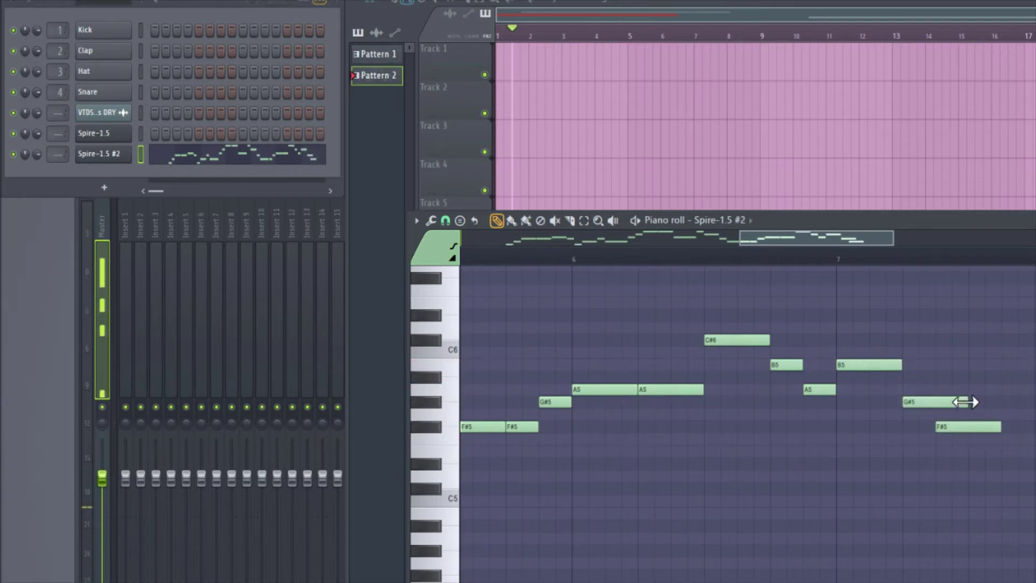
# Finish the melody with G#5, G#5, A5, G#5 in bar 8, F#5 and a long B5 in bar 9, and play it with the bassline.
pyautogui.click(685, 399)
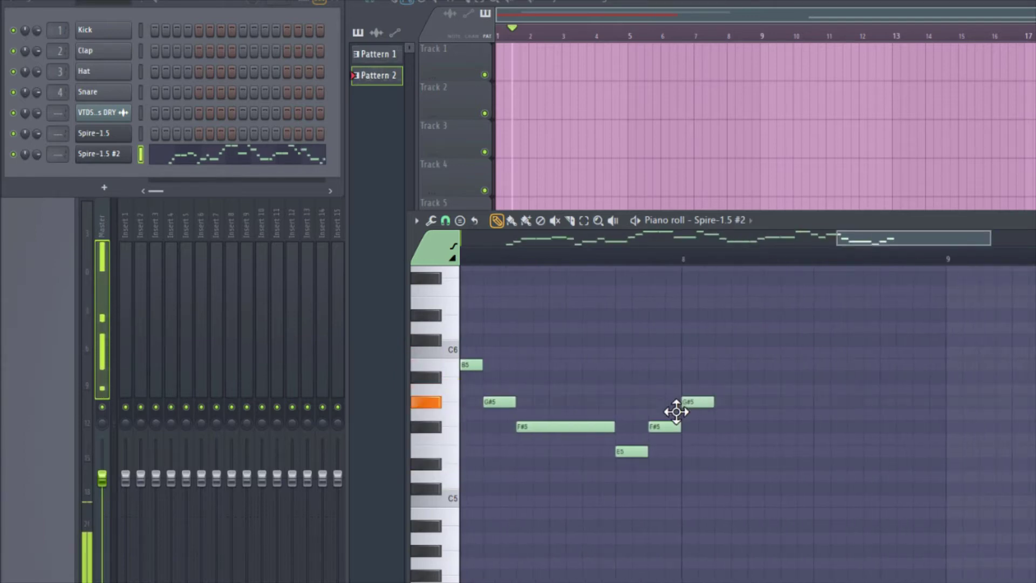
pyautogui.moveTo(705, 400); pyautogui.dragTo(825, 402)
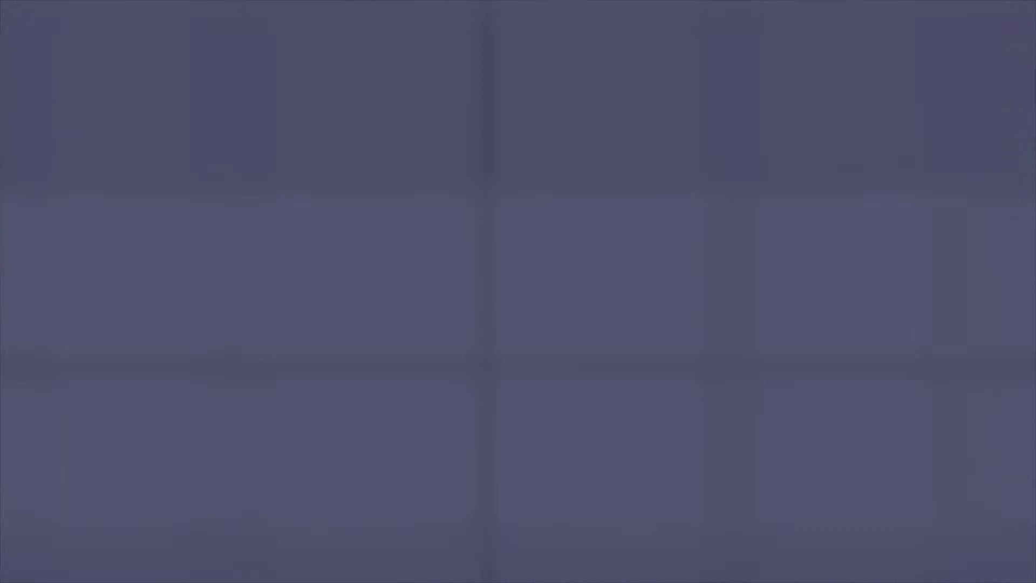
pyautogui.click(948, 429)
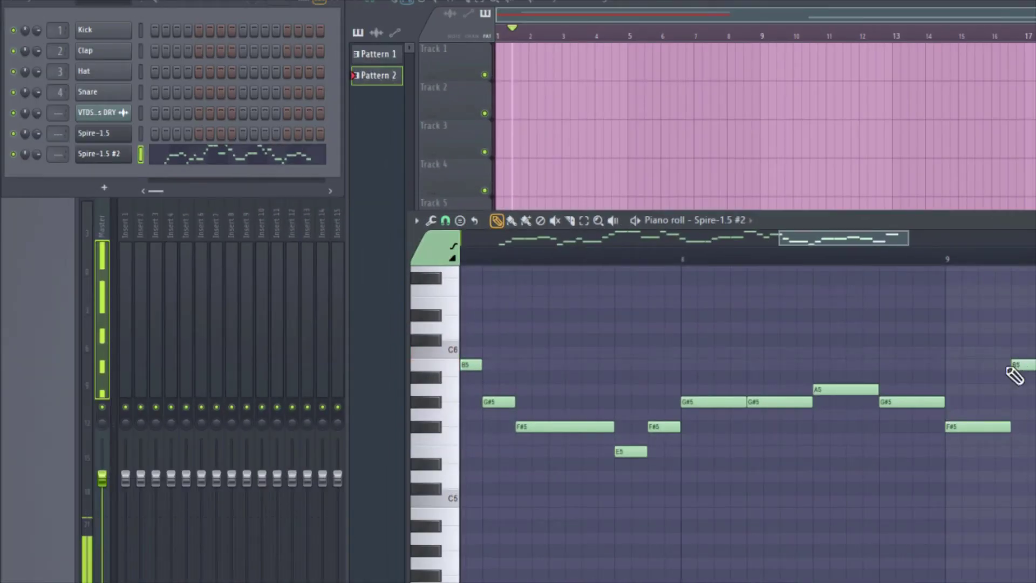
pyautogui.hscroll(5, 925, 259)
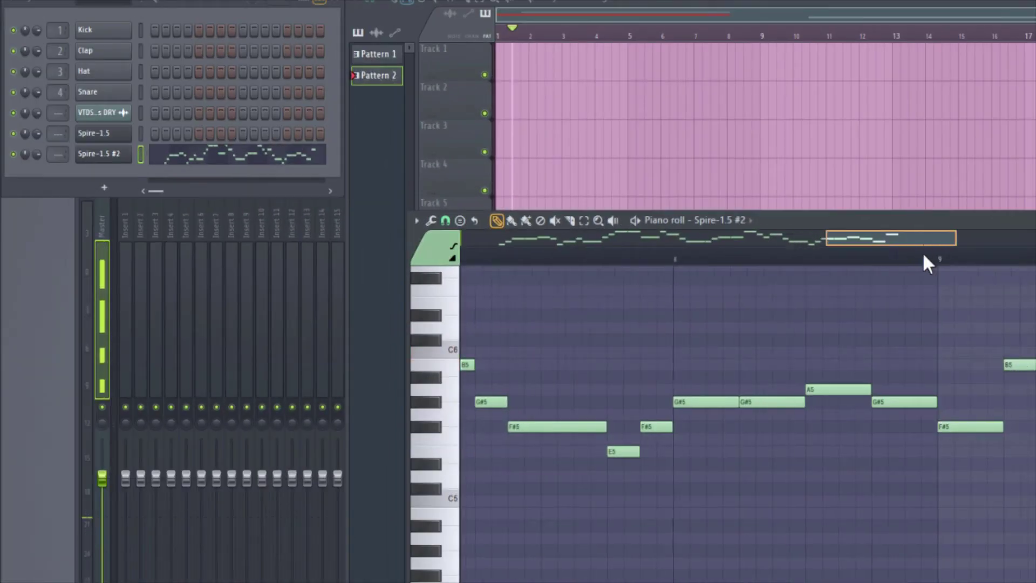
pyautogui.moveTo(713, 366); pyautogui.dragTo(851, 380)
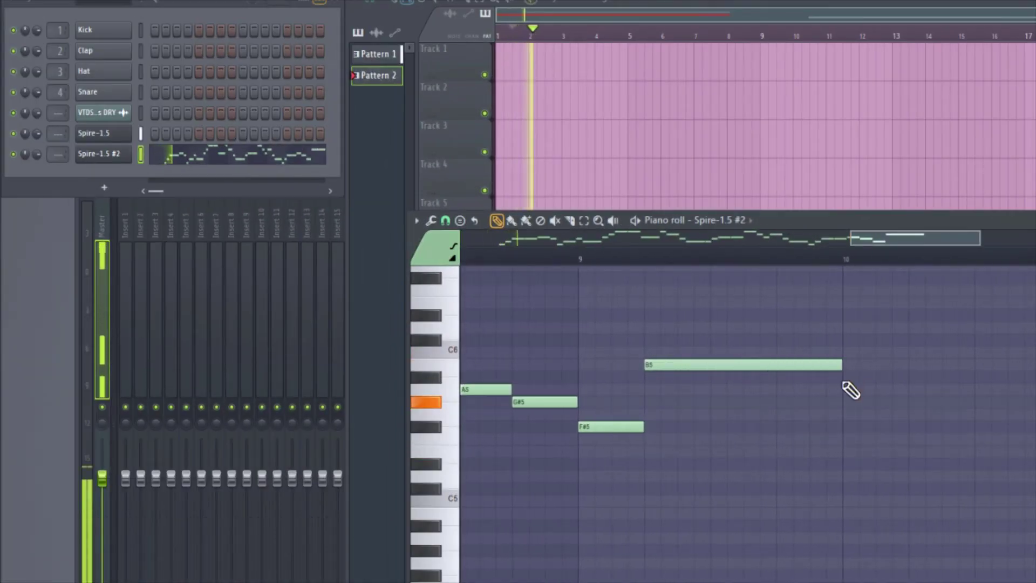
pyautogui.press('F7')
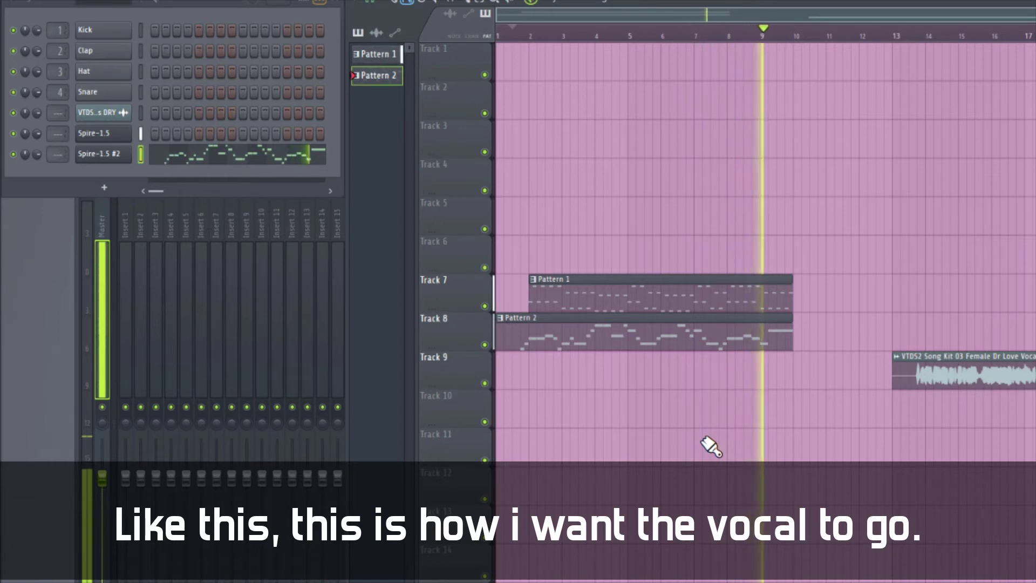
pyautogui.press('space')
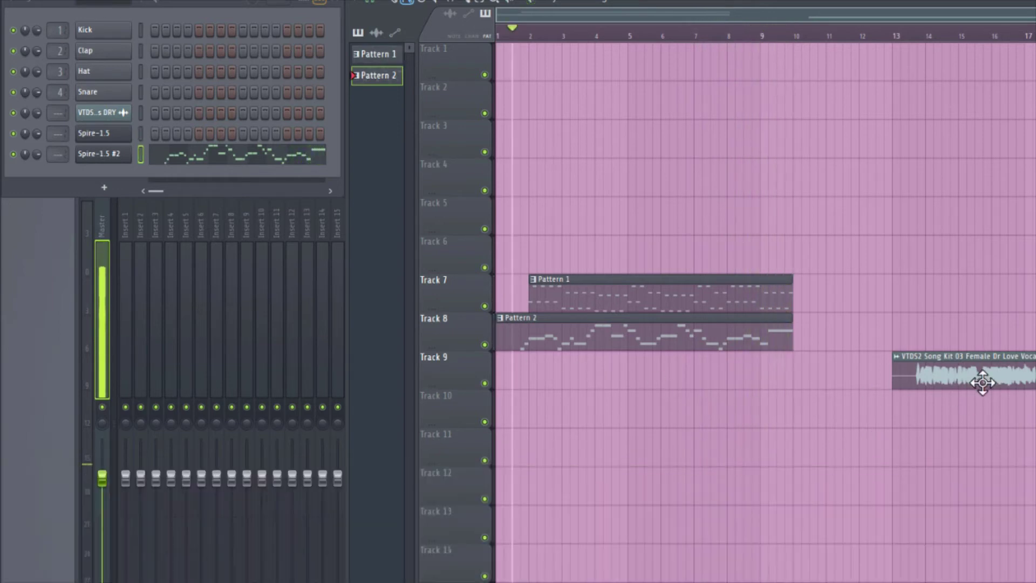
# Open the vocal sample's channel settings and route it to mixer track 10.
pyautogui.doubleClick(979, 374)
pyautogui.press('F9')
pyautogui.moveTo(432, 166); pyautogui.dragTo(704, 340)
pyautogui.moveTo(756, 362); pyautogui.dragTo(755, 340)
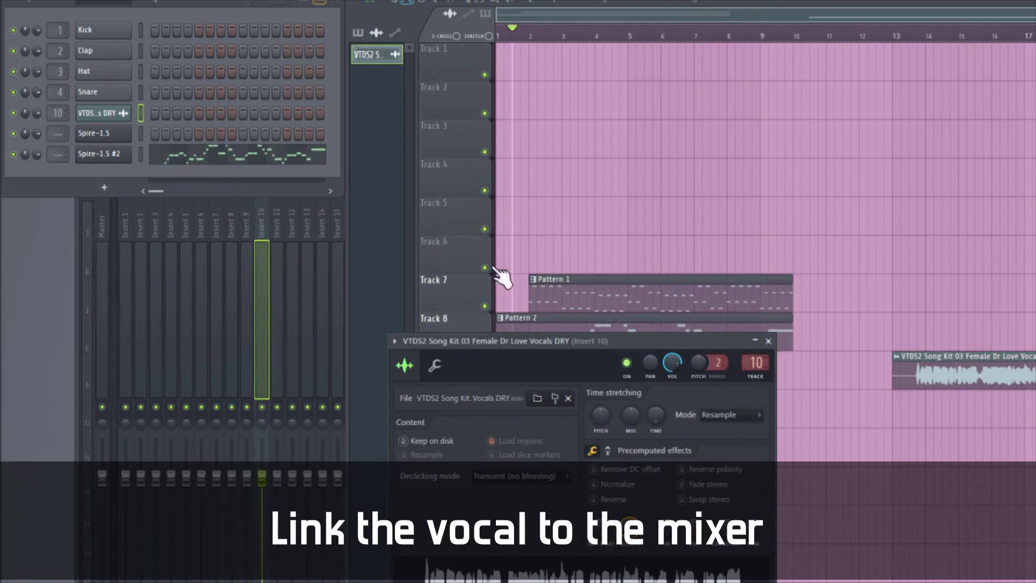
# Load Pitcher into the first effect slot of mixer insert 10 and close the mixer and vocal sample windows.
pyautogui.click(78, 264)
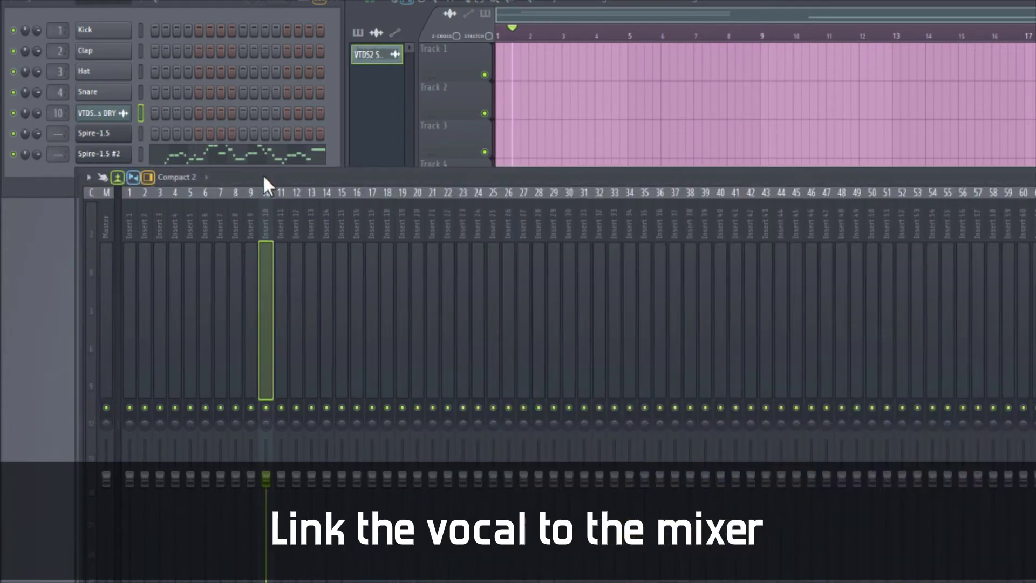
pyautogui.moveTo(266, 186); pyautogui.dragTo(491, 238)
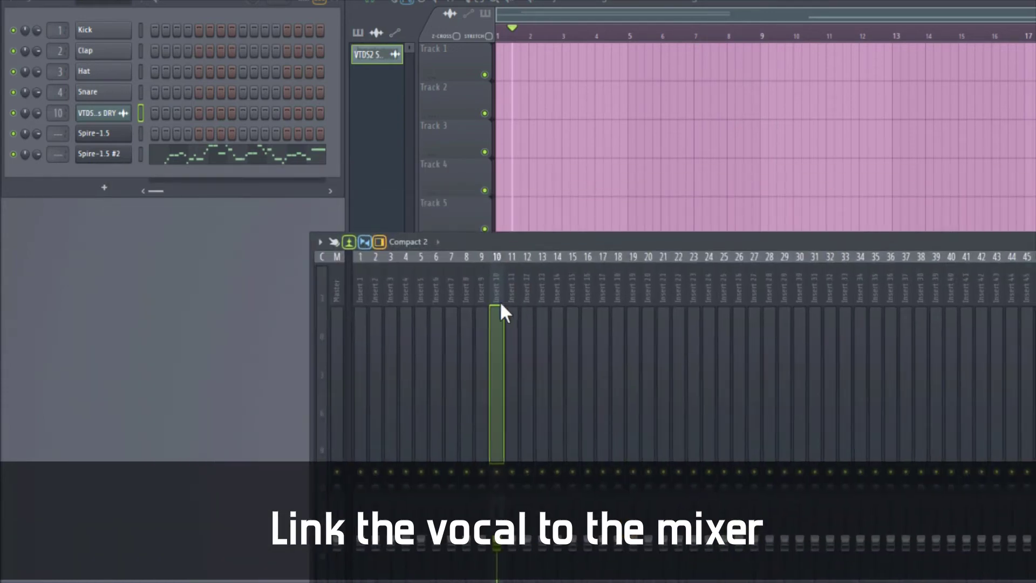
pyautogui.moveTo(677, 242); pyautogui.dragTo(385, 250)
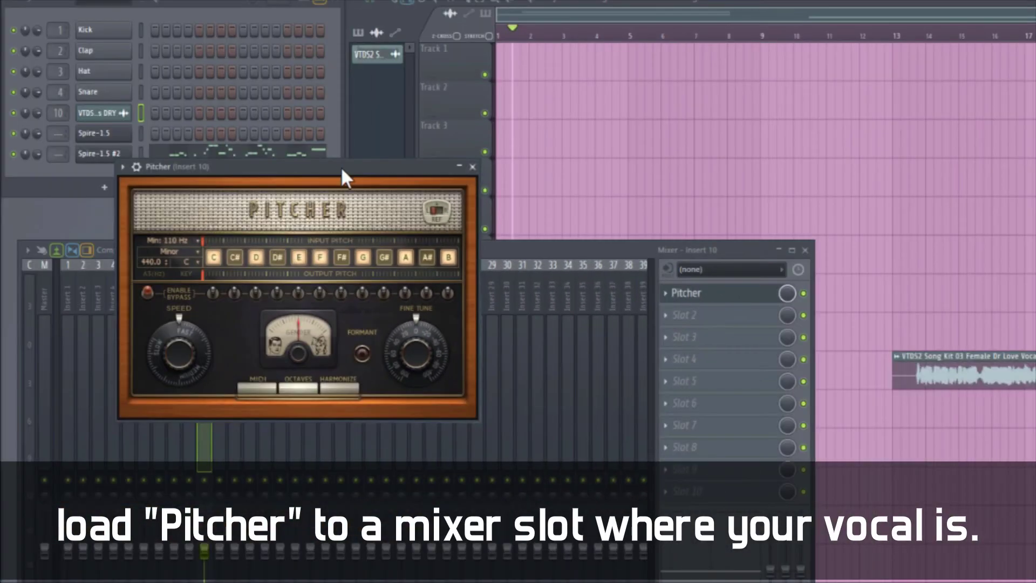
pyautogui.moveTo(342, 170)
pyautogui.mouseDown()
pyautogui.moveTo(596, 277)
pyautogui.moveTo(594, 313)
pyautogui.moveTo(795, 402)
pyautogui.moveTo(577, 385)
pyautogui.moveTo(431, 358)
pyautogui.mouseUp()
pyautogui.click(805, 250)
pyautogui.click(768, 341)
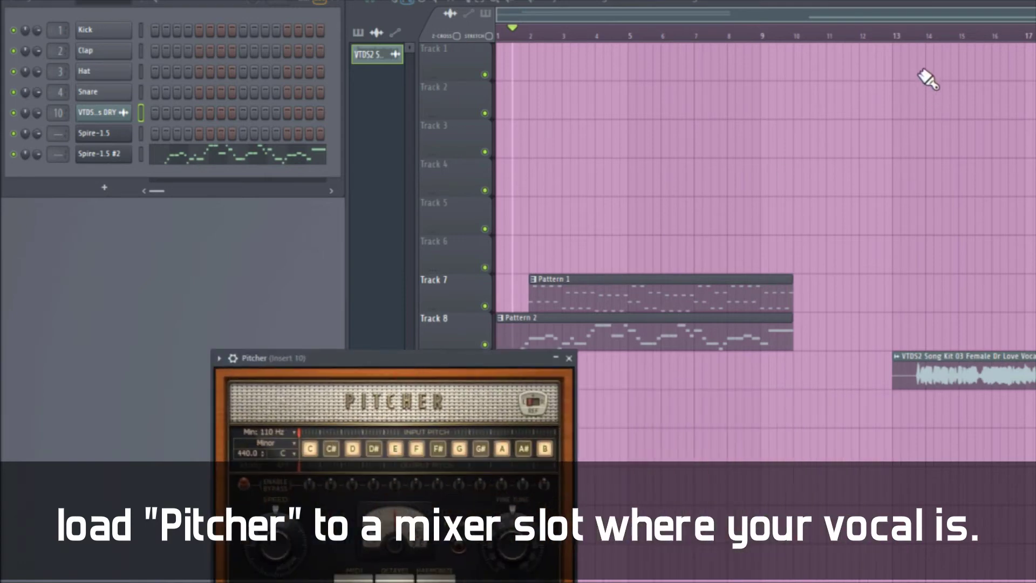
# Play the vocal from bar 13 and enable MIDI control in Pitcher with input port 1.
pyautogui.click(895, 35)
pyautogui.press('space')
pyautogui.moveTo(319, 357); pyautogui.dragTo(352, 346)
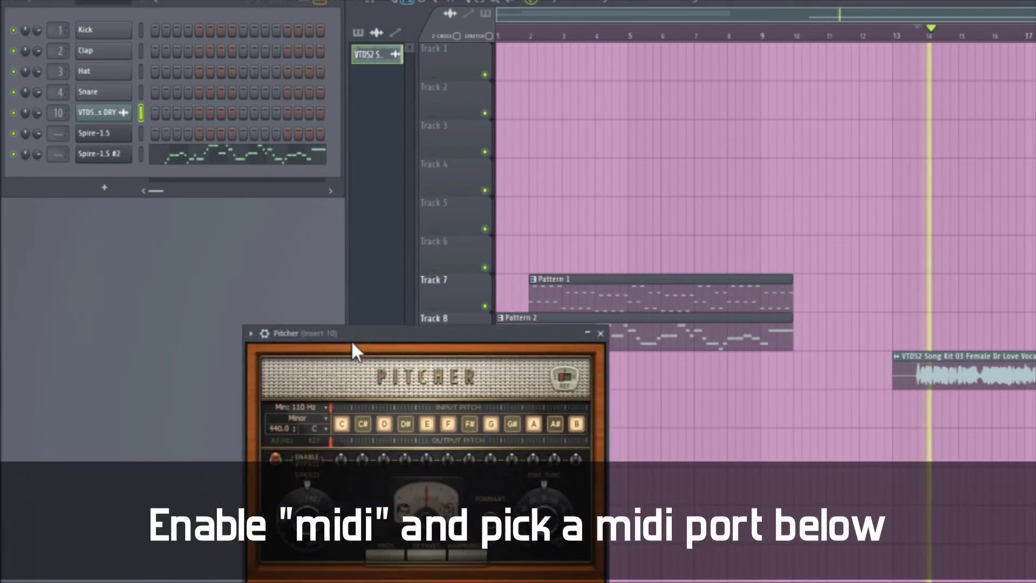
pyautogui.click(386, 557)
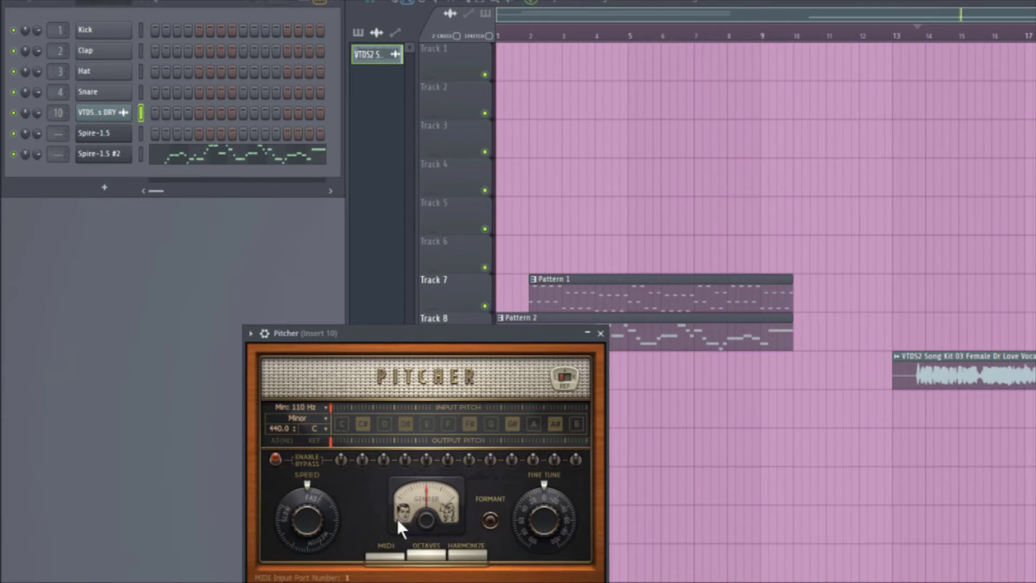
pyautogui.click(600, 333)
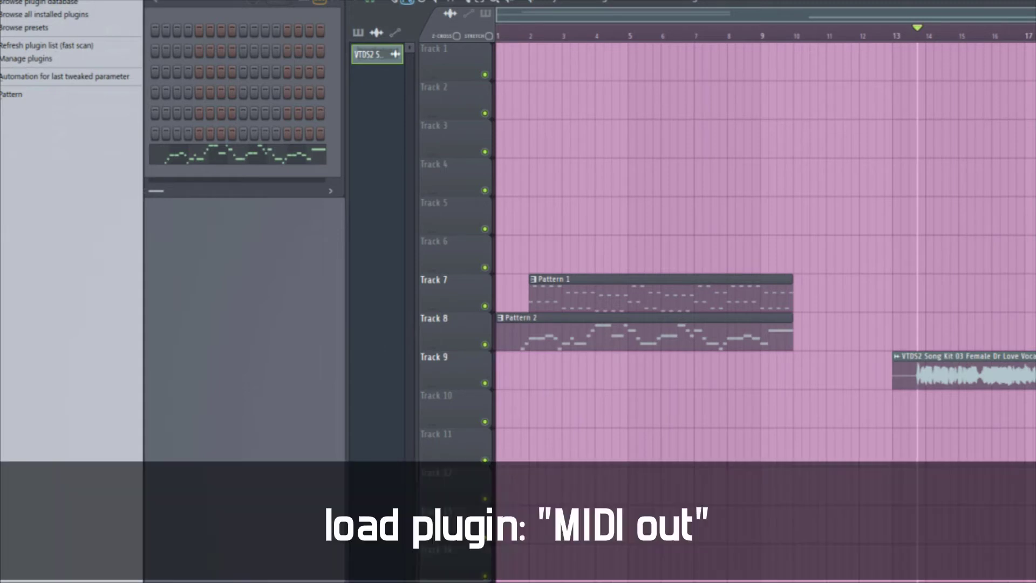
# Add a MIDI Out channel and set its port to 1 to match Pitcher.
pyautogui.click(75, 398)
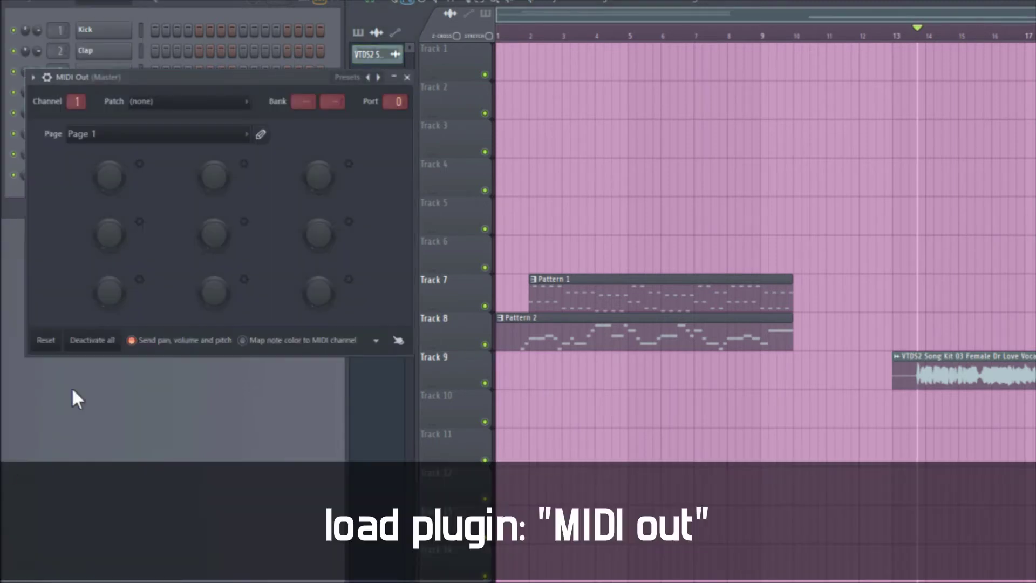
pyautogui.moveTo(201, 79); pyautogui.dragTo(621, 396)
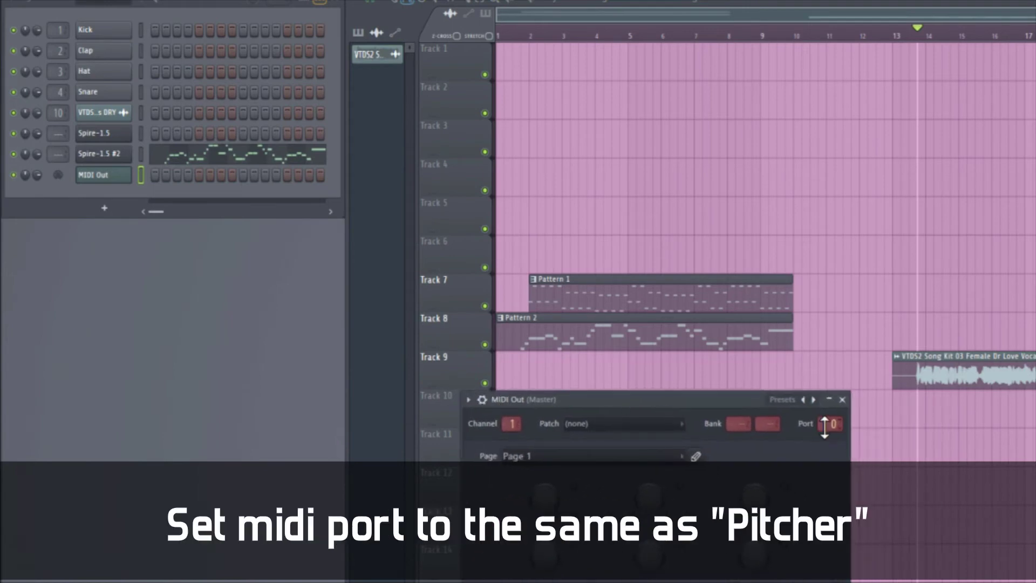
pyautogui.press('F9')
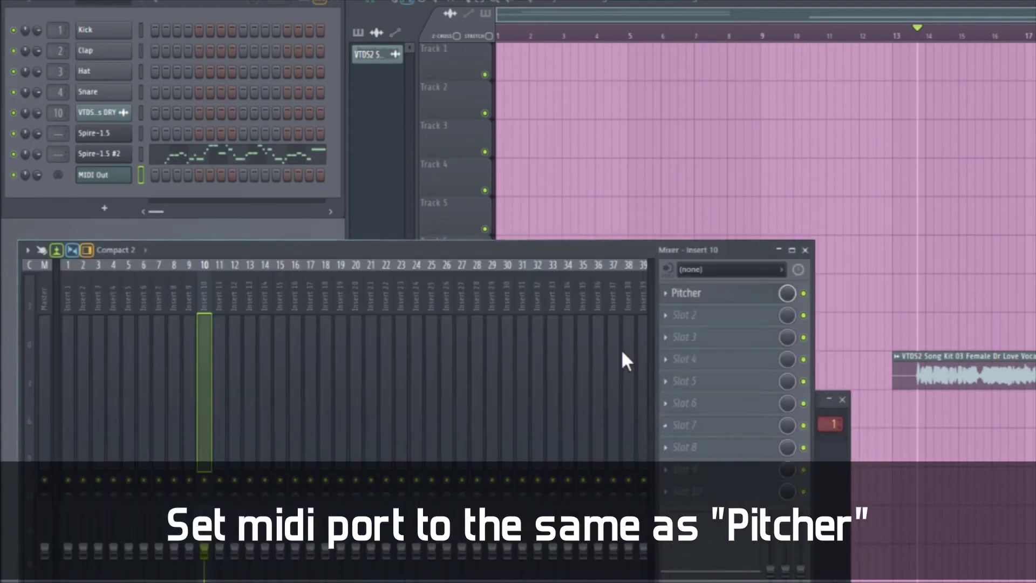
# Open Pitcher on mixer insert 10, compare its MIDI input port with the MIDI Out port, and close MIDI Out.
pyautogui.click(703, 294)
pyautogui.press('F9')
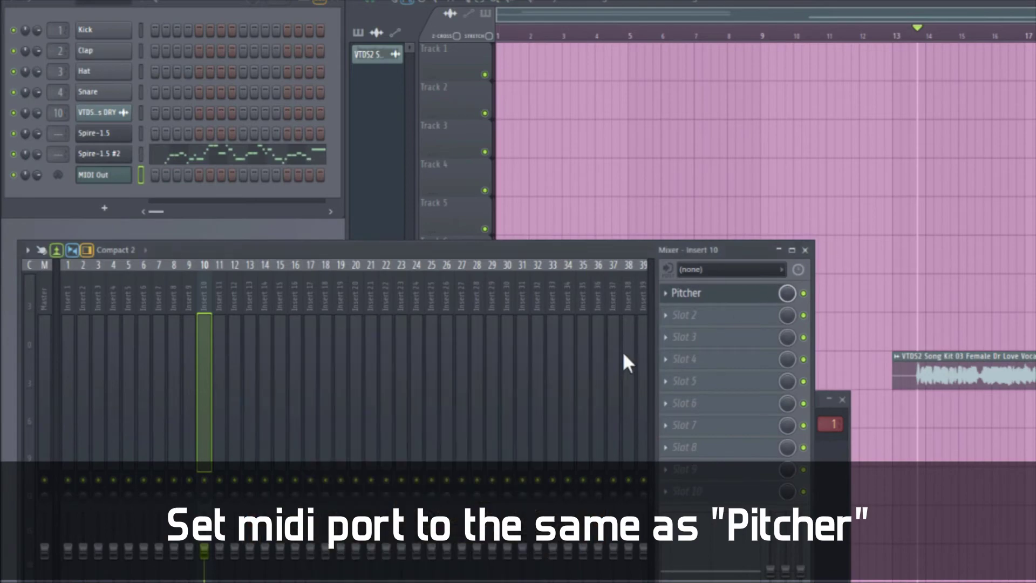
pyautogui.press('F9')
pyautogui.moveTo(486, 336); pyautogui.dragTo(1035, 171)
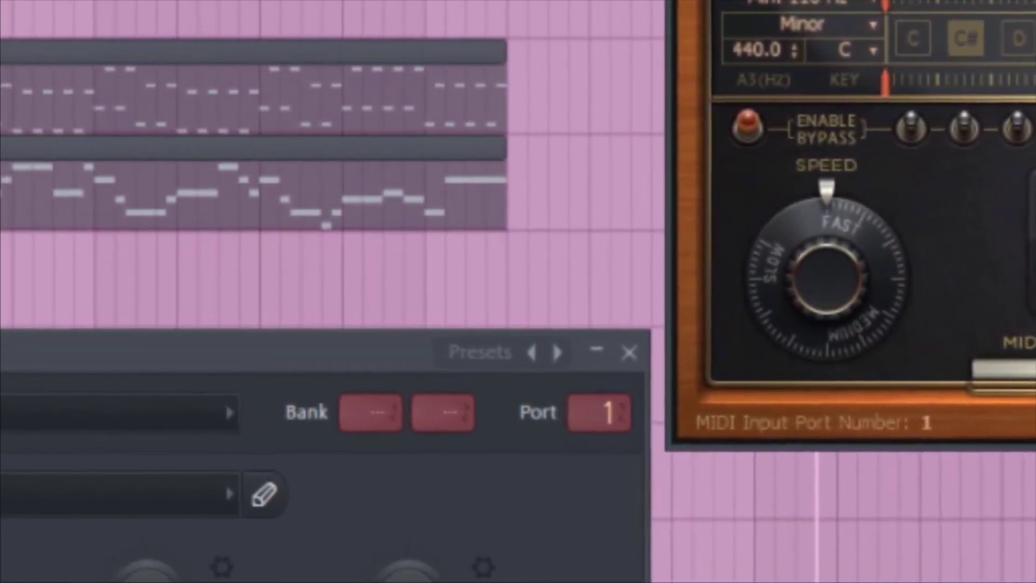
pyautogui.click(631, 352)
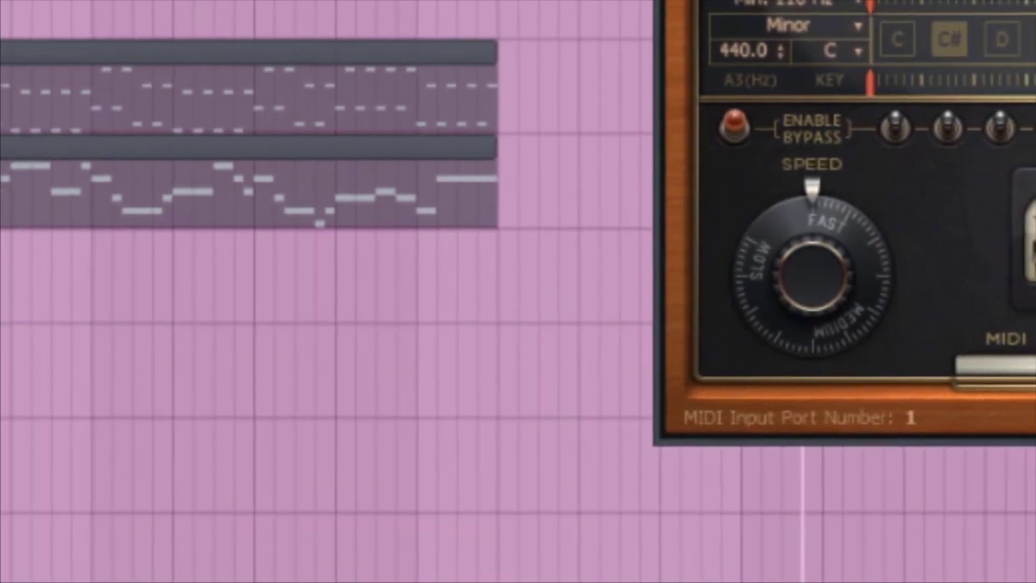
# Copy all melody notes of Pattern 2 from the Spire-1.5 #2 piano roll.
pyautogui.doubleClick(35, 201)
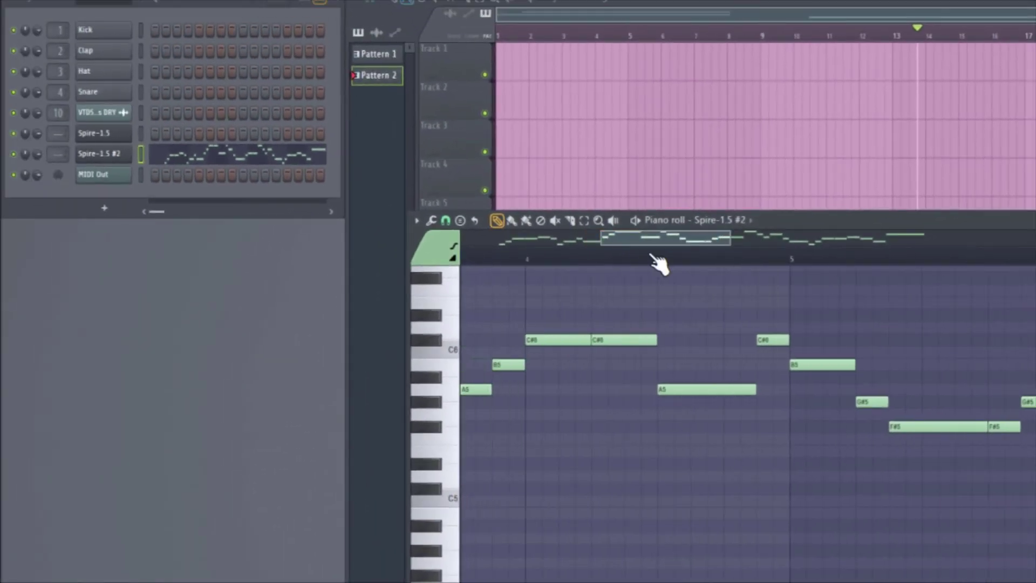
pyautogui.hotkey('ctrl', 'a')
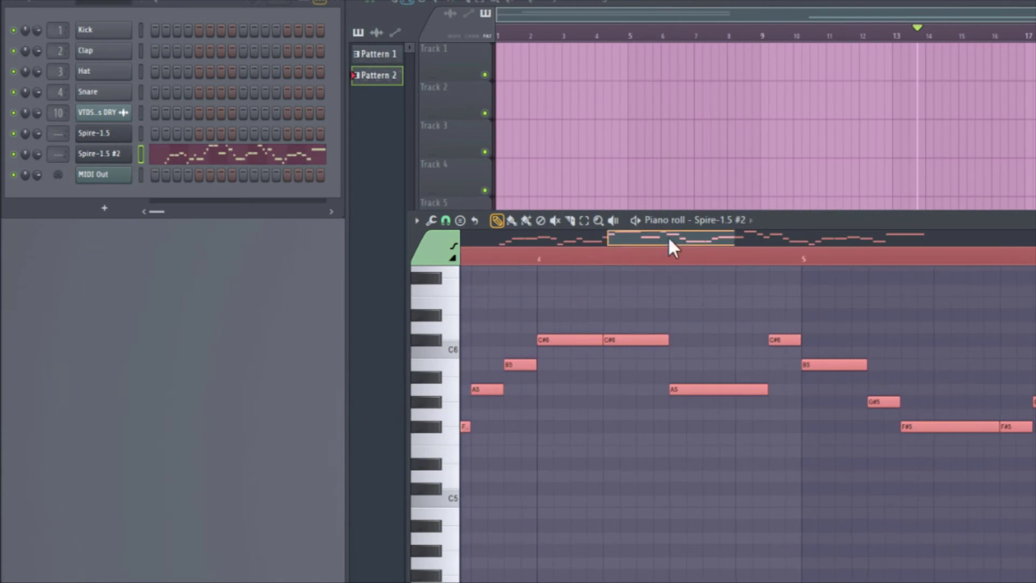
pyautogui.moveTo(668, 236); pyautogui.dragTo(423, 277)
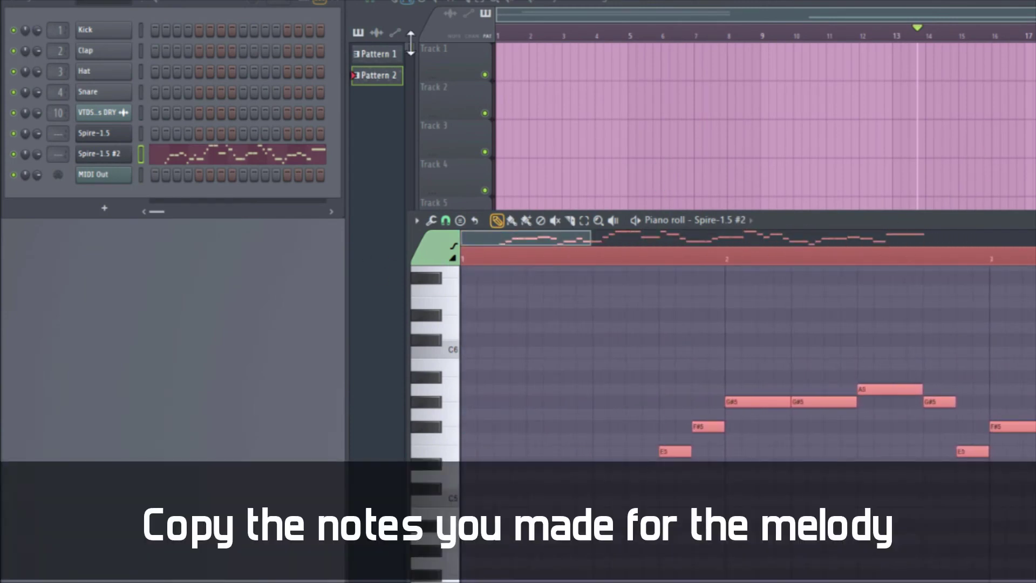
pyautogui.press('F7')
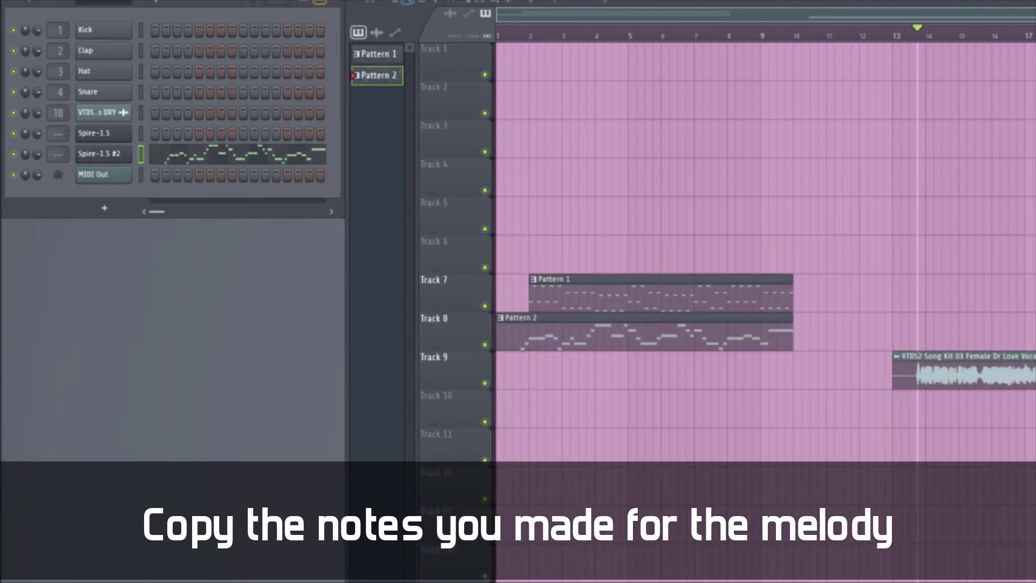
# Remove the Pattern 2 clip from Track 8 and paste the melody into MIDI Out's piano roll in new Pattern 3.
pyautogui.rightClick(590, 338)
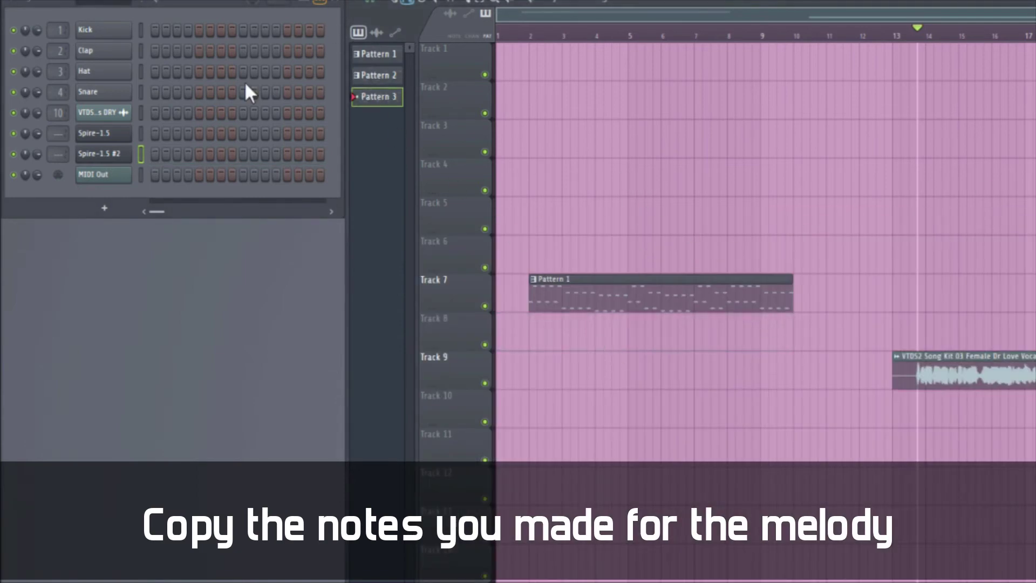
pyautogui.rightClick(114, 178)
pyautogui.click(160, 171)
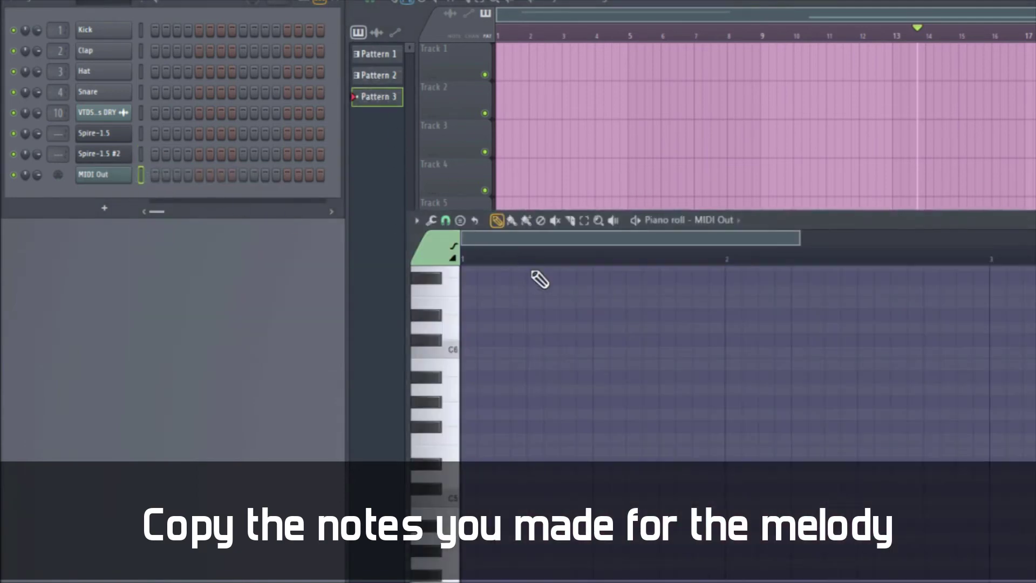
pyautogui.hotkey('ctrl', 'v')
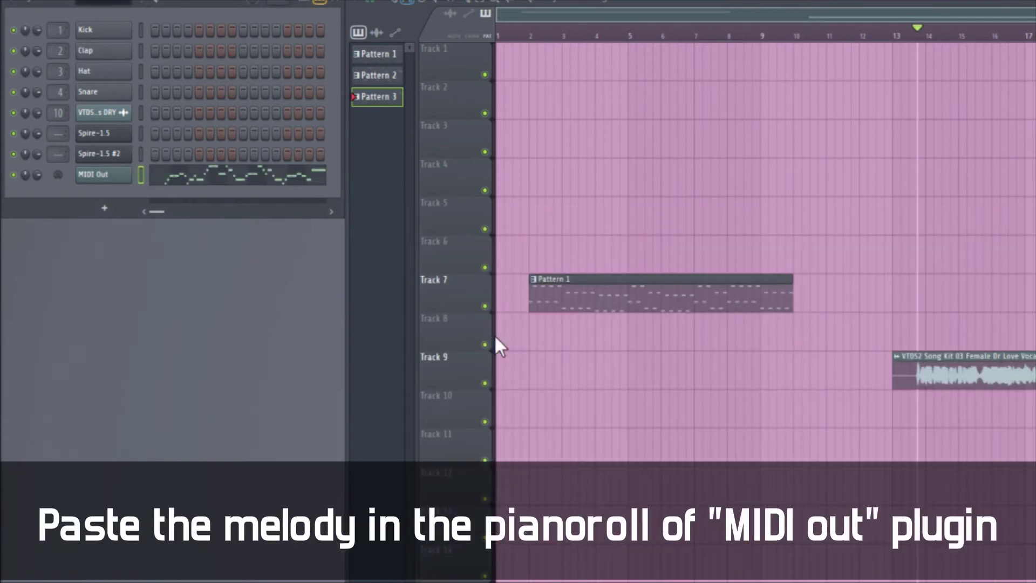
# Place Pattern 3 on Track 8 and move the Track 9 vocal clip so both start at bar 1, and check the MIDI Out notes.
pyautogui.click(500, 336)
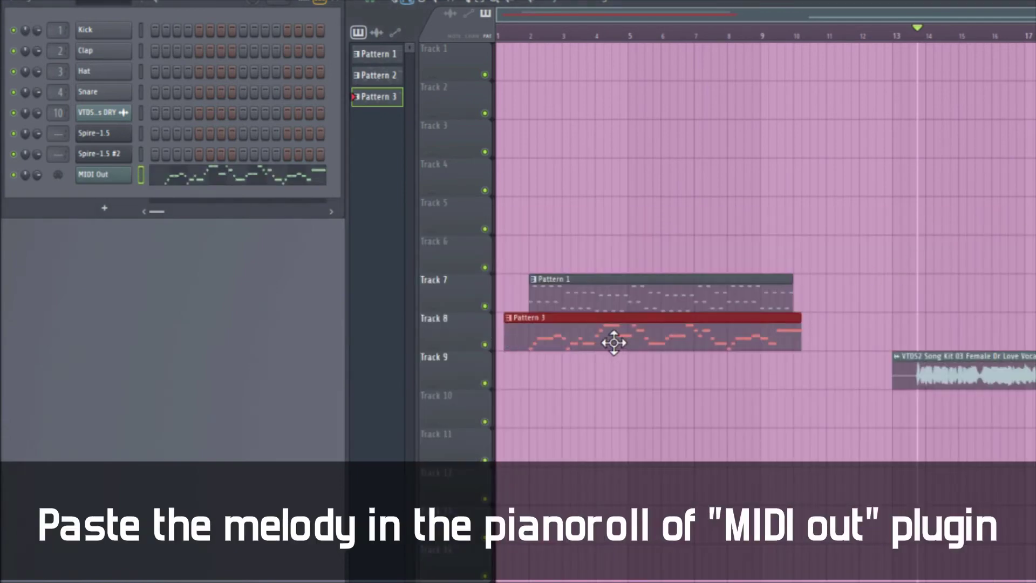
pyautogui.moveTo(967, 382); pyautogui.dragTo(546, 377)
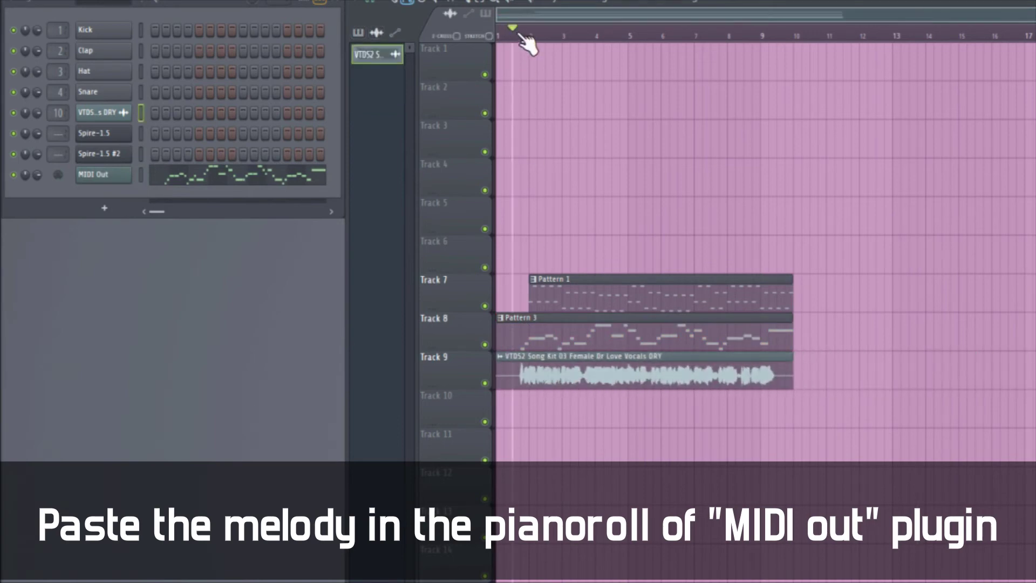
pyautogui.click(189, 180)
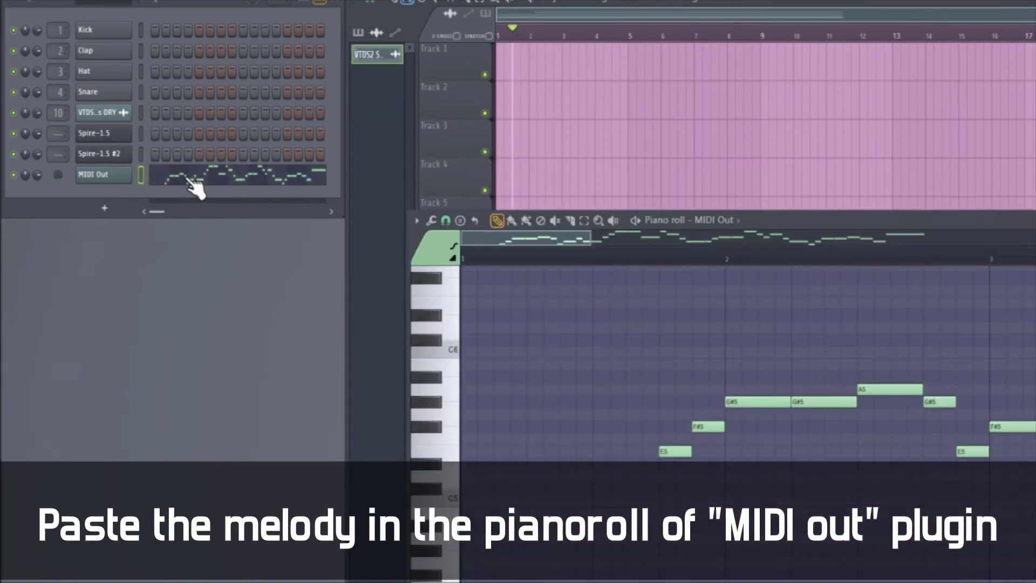
pyautogui.press('F7')
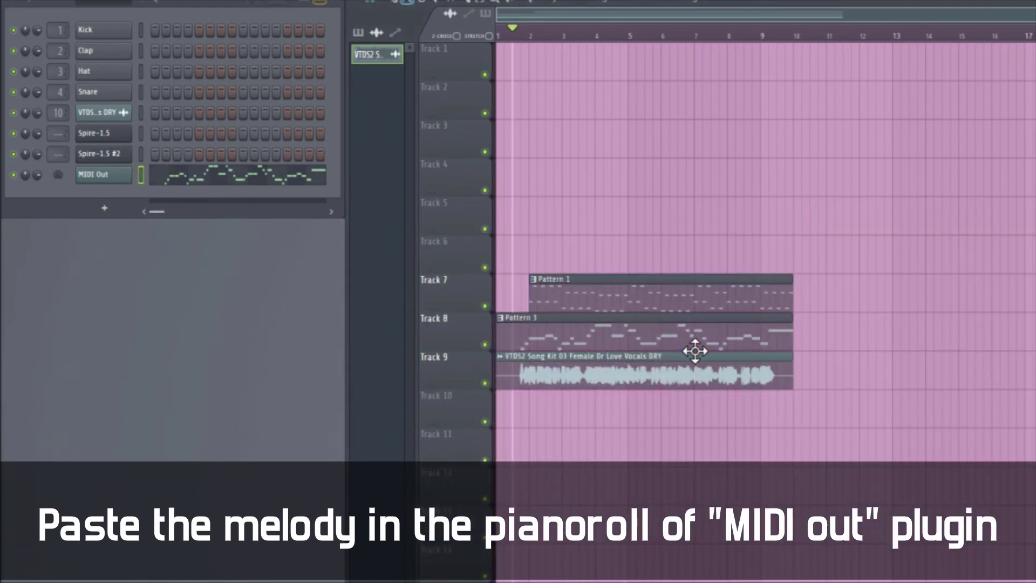
# Reopen Pitcher from mixer insert 10 and enable Formant while playing the arrangement.
pyautogui.press('F9')
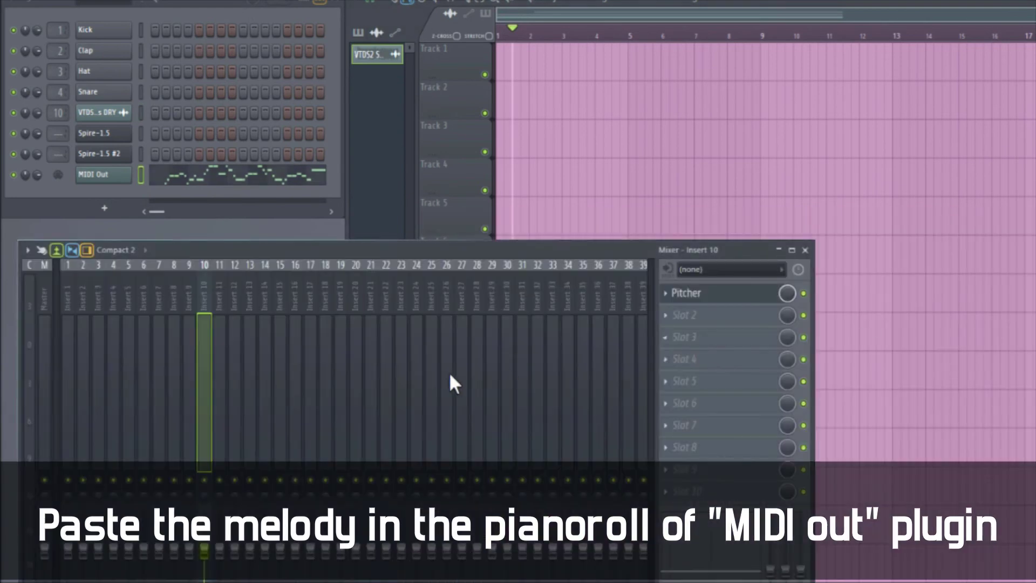
pyautogui.click(723, 294)
pyautogui.click(804, 249)
pyautogui.moveTo(982, 181); pyautogui.dragTo(182, 312)
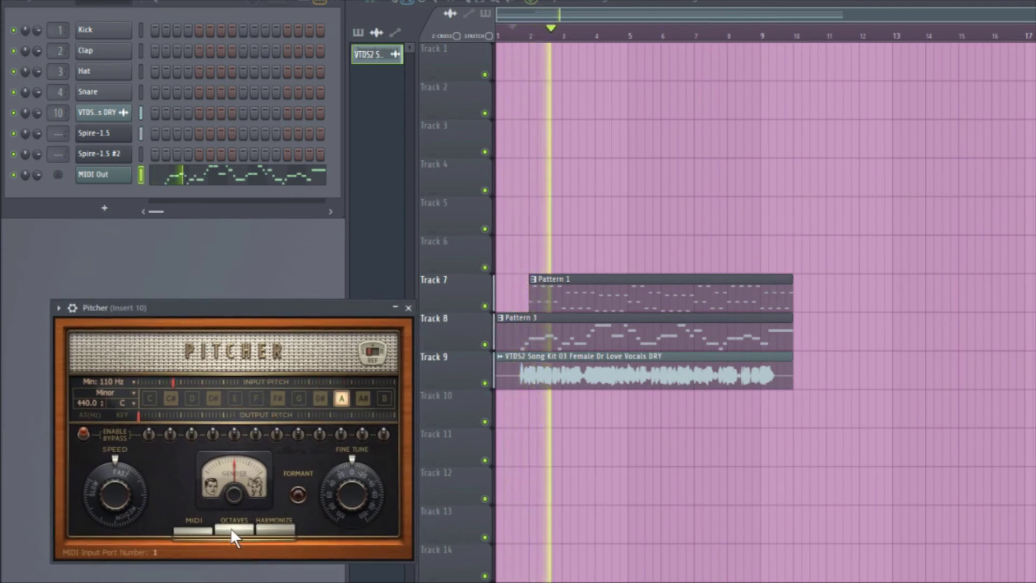
pyautogui.click(296, 497)
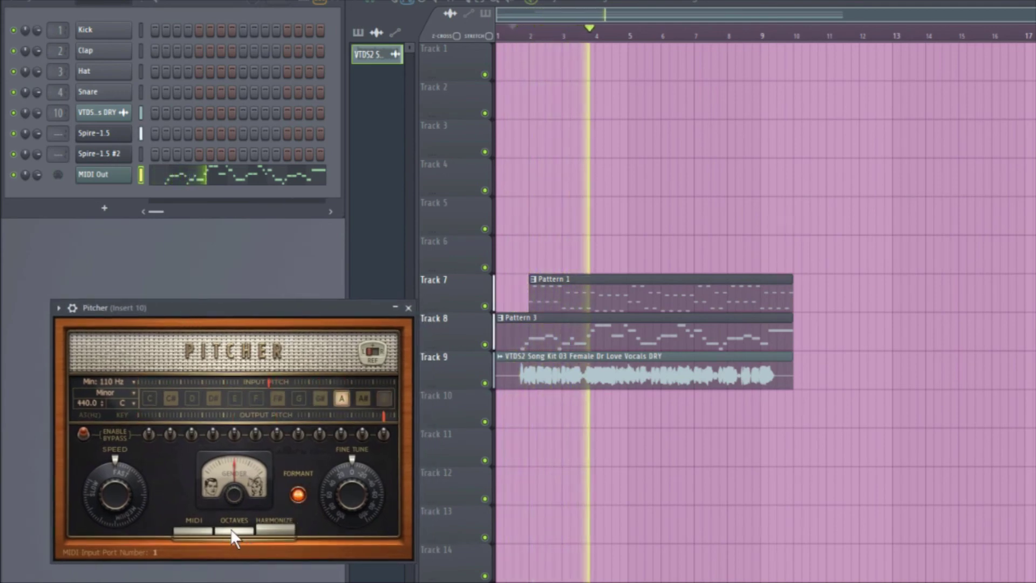
pyautogui.press('space')
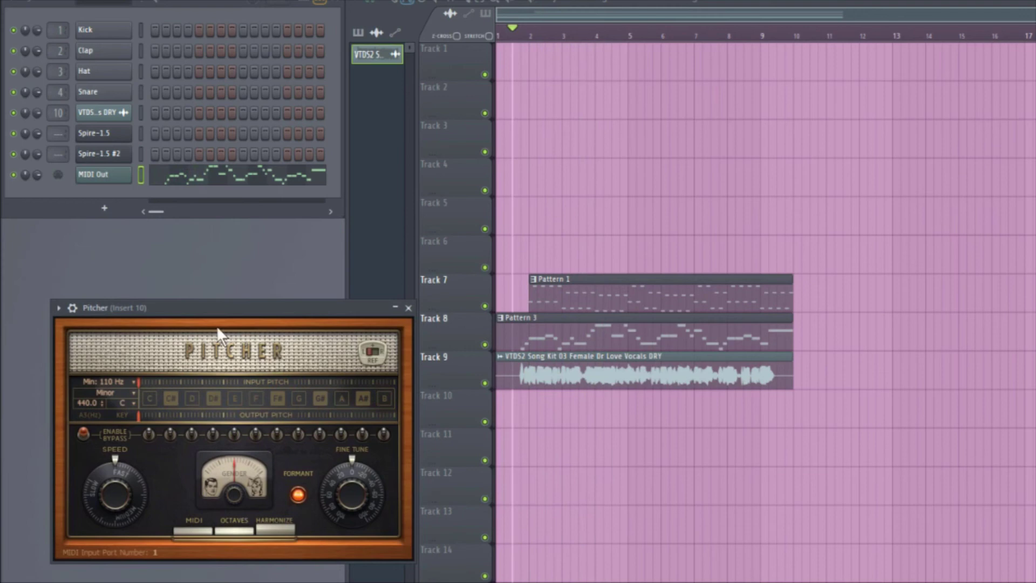
# Transpose all MIDI Out melody notes down one octave, play the arrangement, and close Pitcher.
pyautogui.click(203, 175)
pyautogui.hotkey('ctrl', 'a')
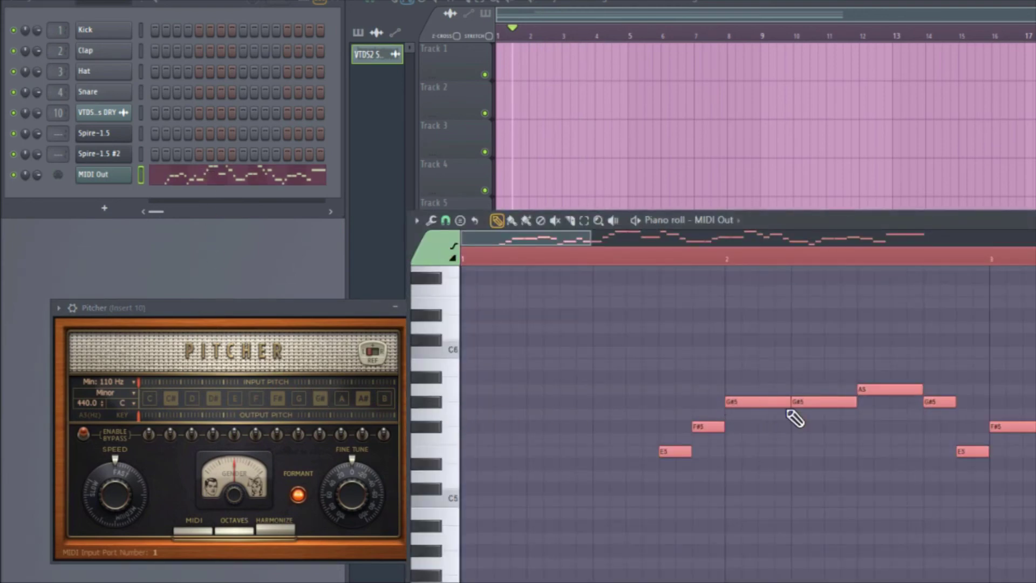
pyautogui.moveTo(760, 406); pyautogui.dragTo(750, 556)
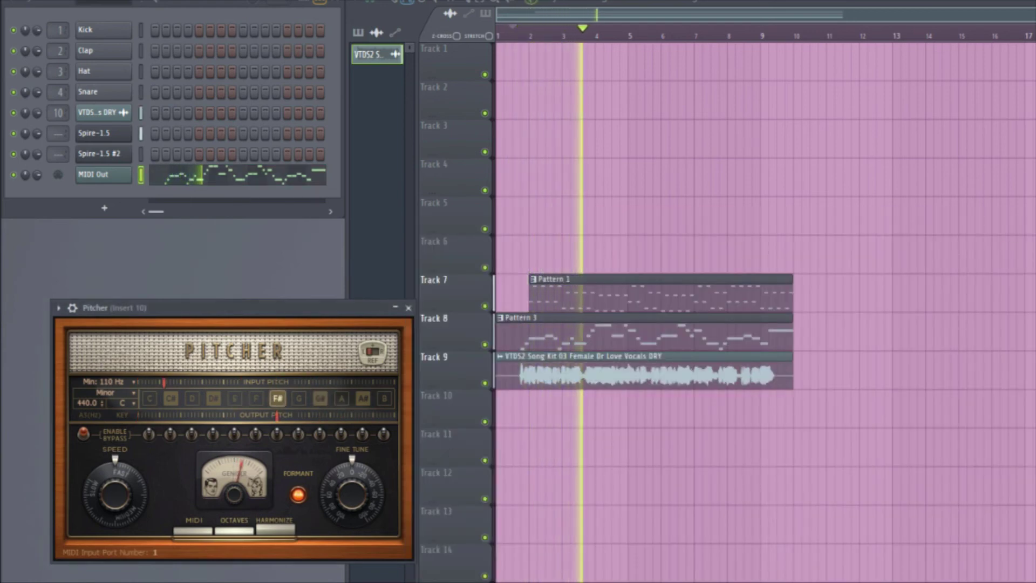
pyautogui.click(408, 308)
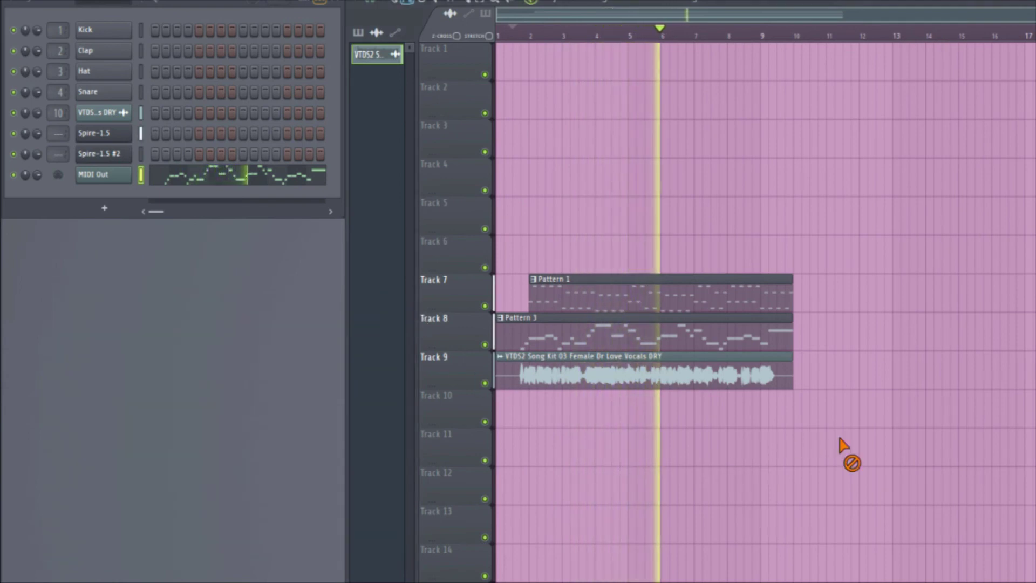